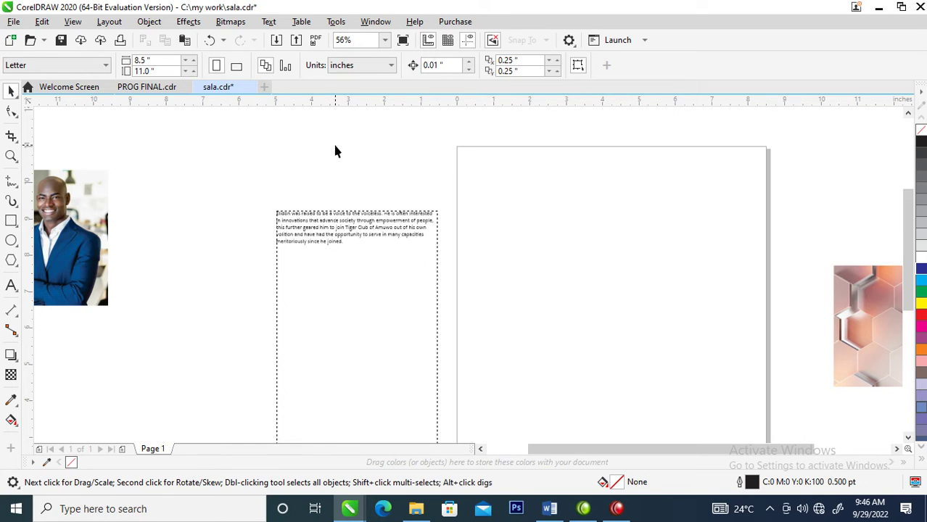
# Move the portrait photo closer to the text frame and shift the hexagon image slightly upward beside the page
pyautogui.moveTo(88, 233); pyautogui.dragTo(160, 283)
pyautogui.click(854, 316)
pyautogui.moveTo(854, 316); pyautogui.dragTo(847, 279)
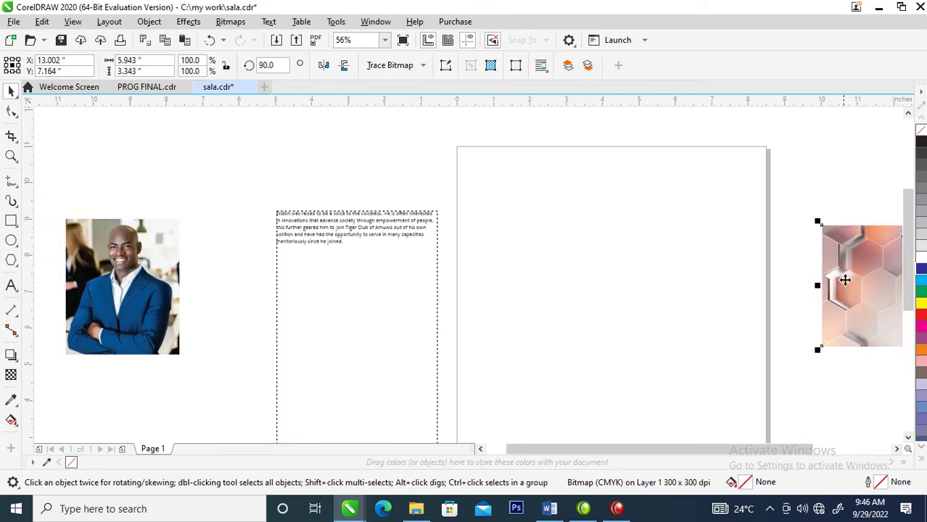
pyautogui.scroll(-2, 765, 294)
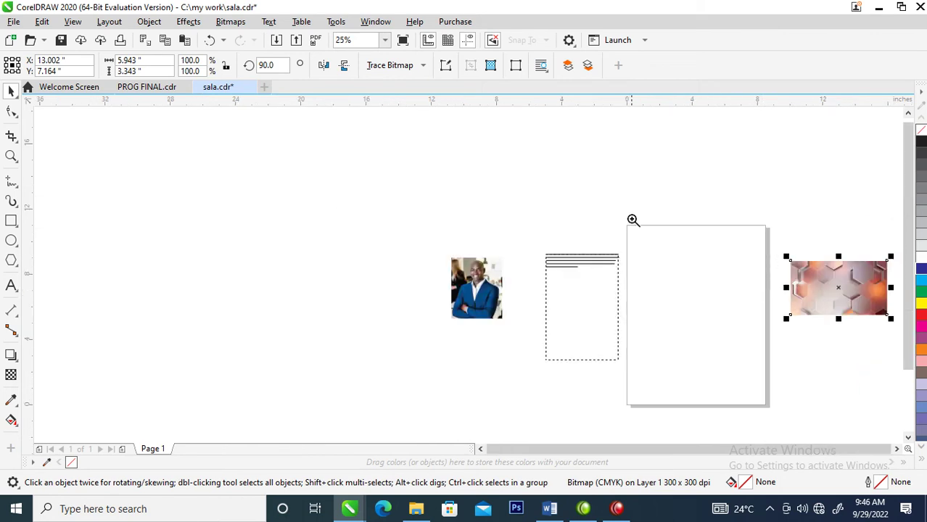
pyautogui.press('z')
pyautogui.click(869, 363)
pyautogui.press('space')
pyautogui.click(695, 293)
pyautogui.scroll(-1, 730, 284)
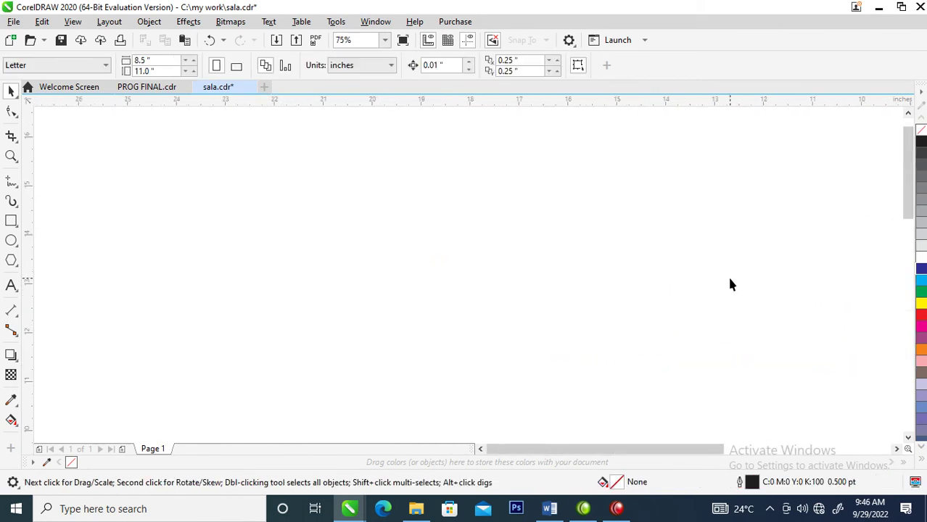
pyautogui.scroll(-5, 727, 285)
pyautogui.scroll(3, 728, 283)
pyautogui.press('z')
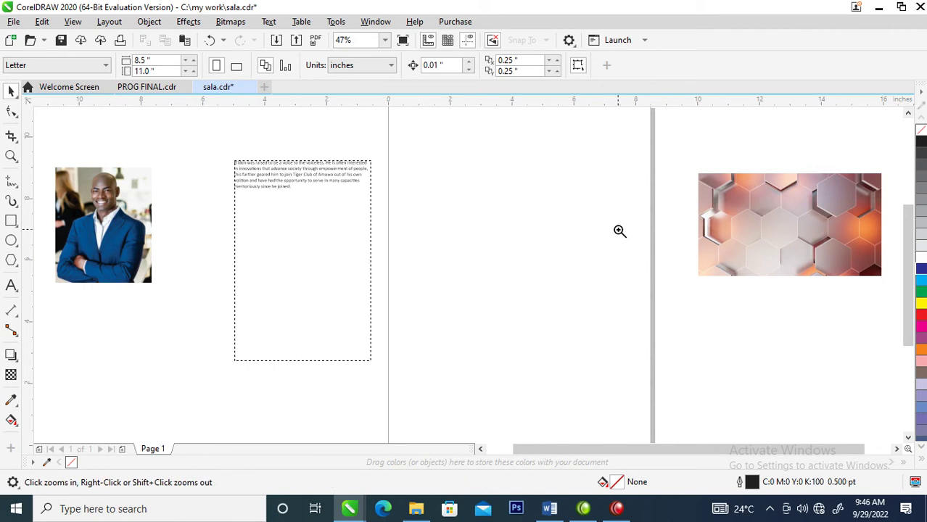
pyautogui.press('F3')
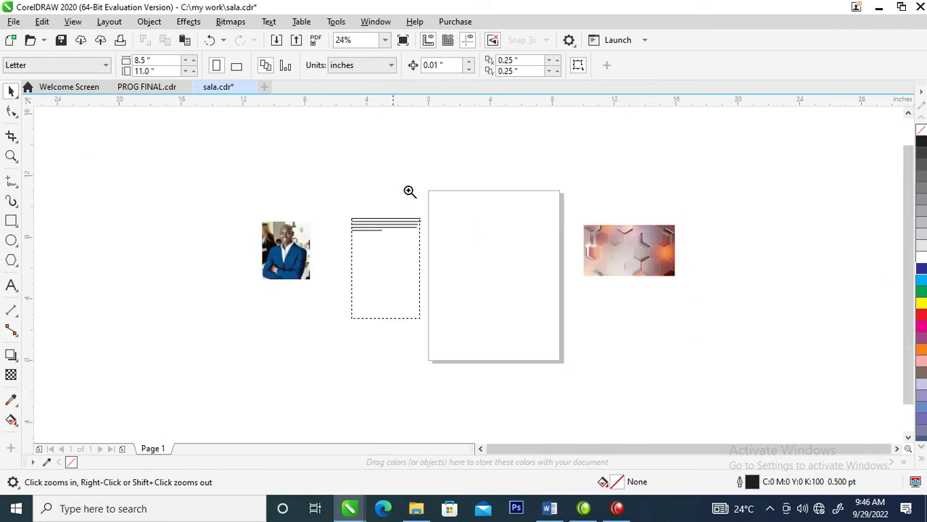
# Set the page size to A4
pyautogui.scroll(1, 266, 172)
pyautogui.moveTo(289, 186); pyautogui.dragTo(692, 312)
pyautogui.press('space')
pyautogui.scroll(-3, 615, 293)
pyautogui.press('z')
pyautogui.moveTo(622, 284); pyautogui.dragTo(757, 350)
pyautogui.press('space')
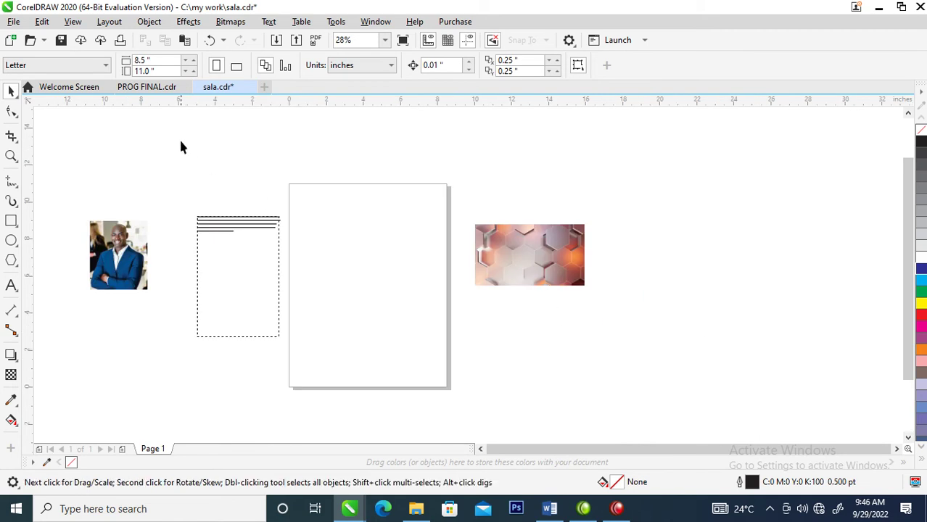
pyautogui.click(106, 66)
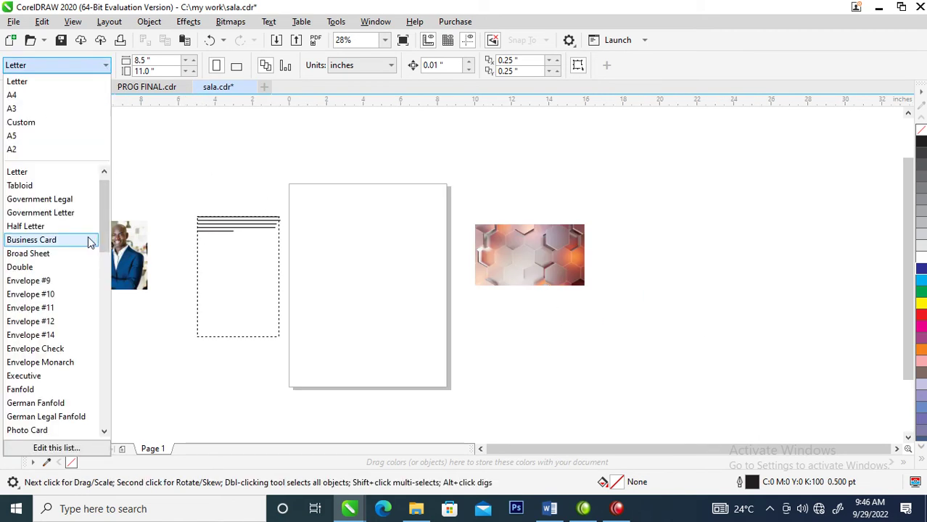
pyautogui.click(13, 95)
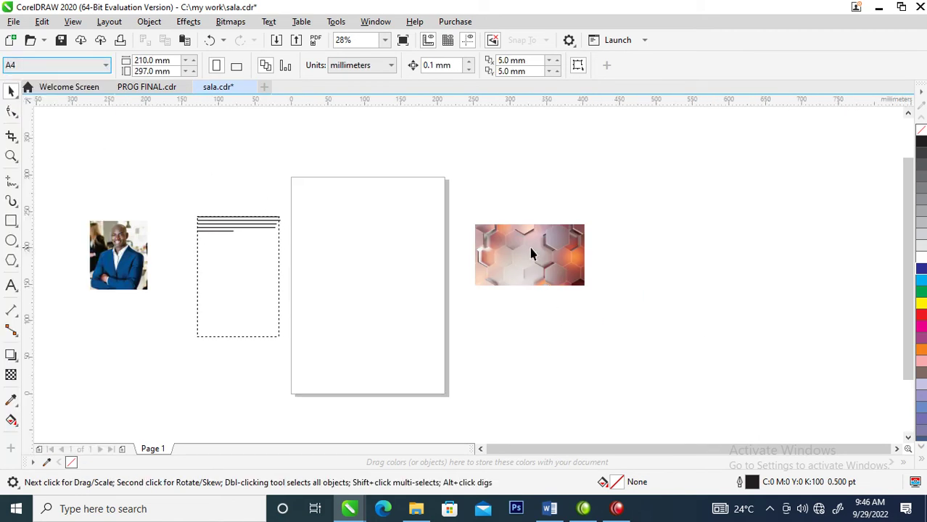
# Convert the hexagon image to a 400 dpi bitmap in Grayscale (8-bit) color mode
pyautogui.click(571, 260)
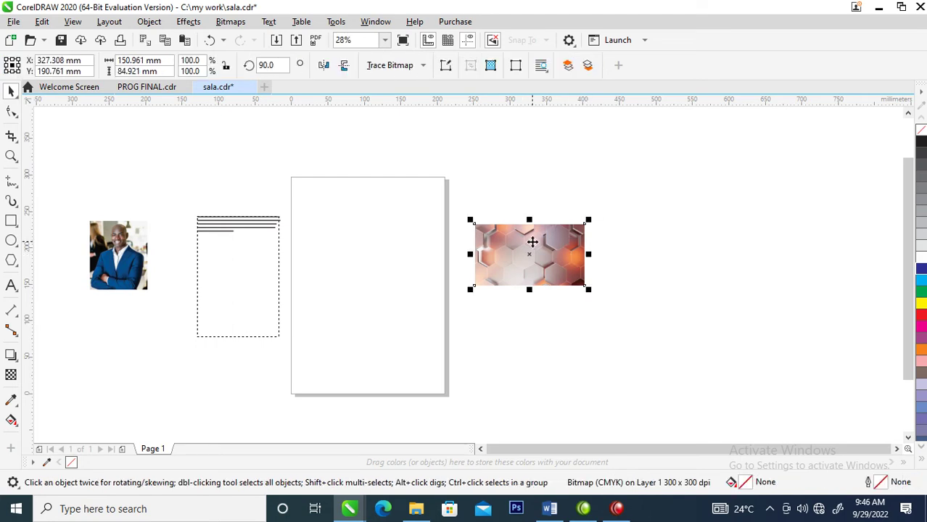
pyautogui.click(231, 23)
pyautogui.click(254, 42)
pyautogui.click(548, 213)
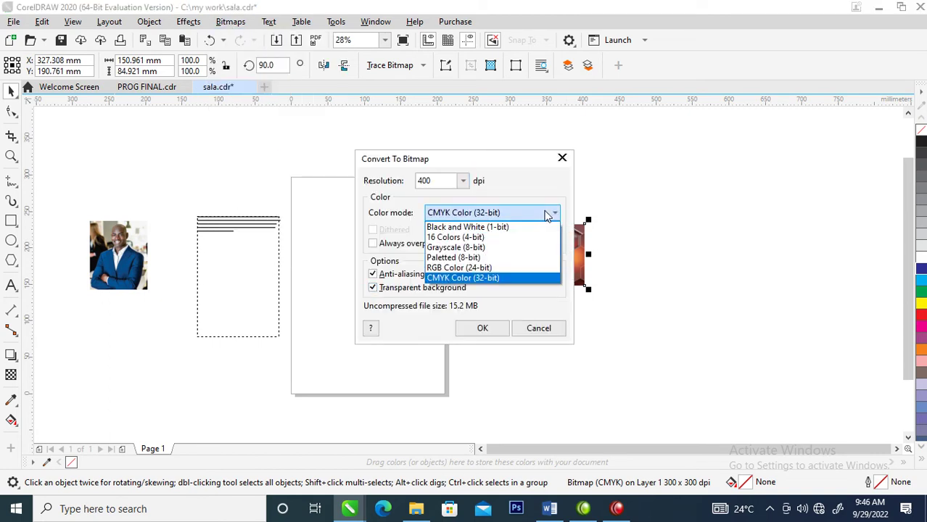
pyautogui.click(442, 248)
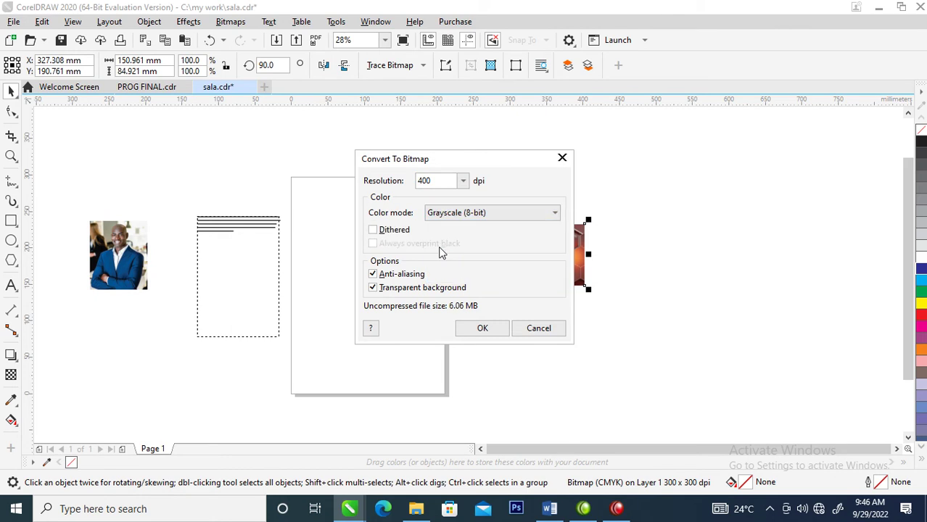
pyautogui.click(485, 331)
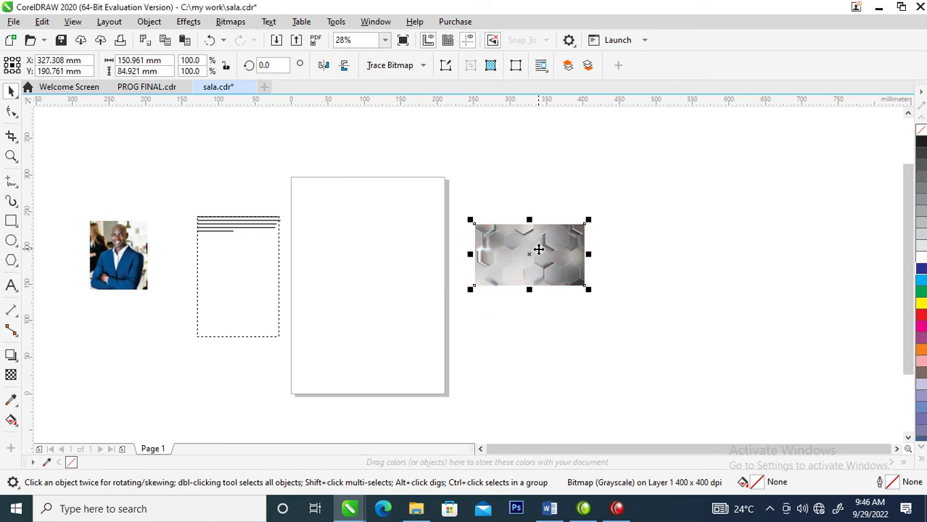
# Move the grayscale hexagon image off the page to sit directly below the portrait photo
pyautogui.click(305, 281)
pyautogui.moveTo(517, 242); pyautogui.dragTo(242, 322)
pyautogui.doubleClick(343, 267)
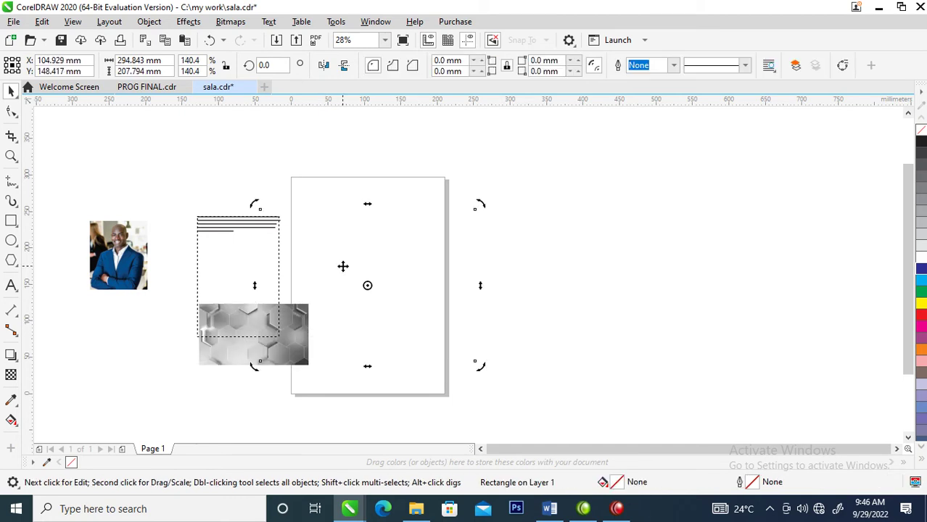
pyautogui.press('Escape')
pyautogui.click(303, 357)
pyautogui.moveTo(160, 366); pyautogui.dragTo(59, 330)
pyautogui.press('z')
pyautogui.moveTo(58, 208); pyautogui.dragTo(249, 372)
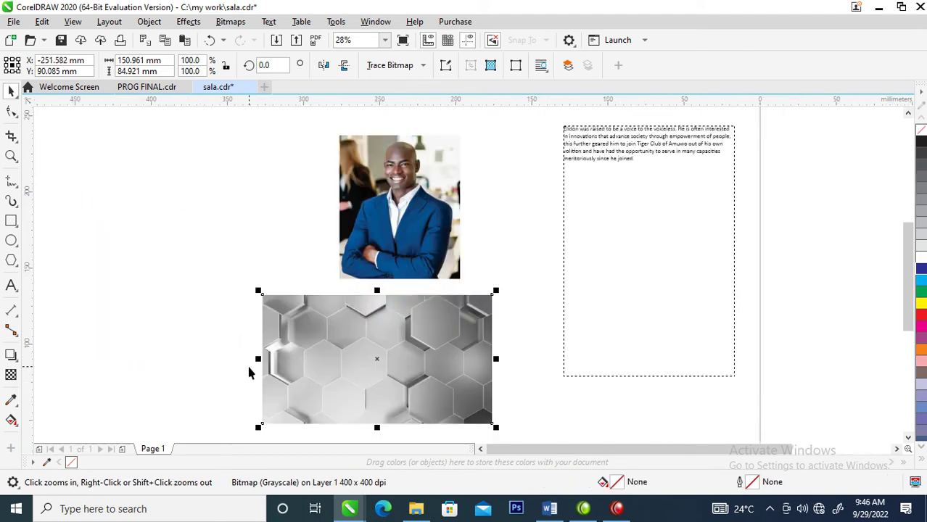
# Draw a rectangle about 145.5 by 94.6 mm over the grayscale hexagon image
pyautogui.click(11, 220)
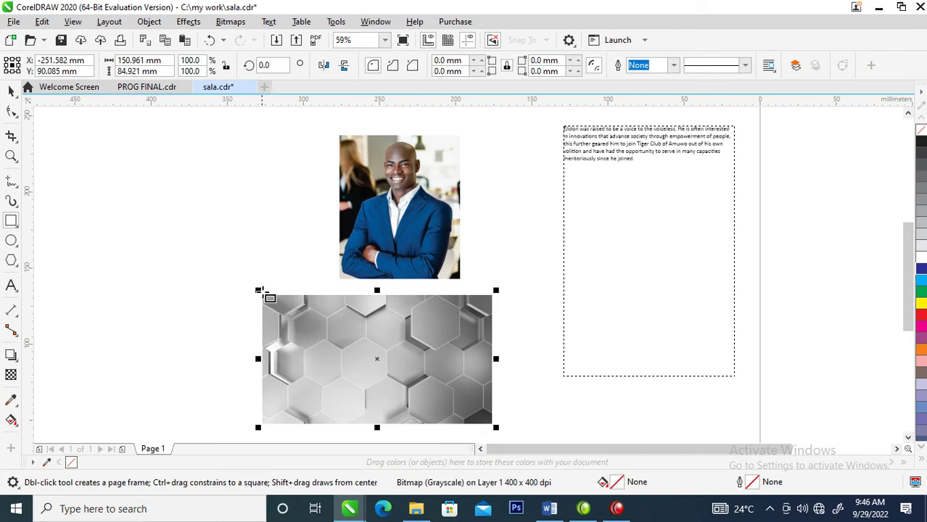
pyautogui.moveTo(397, 367); pyautogui.dragTo(405, 372)
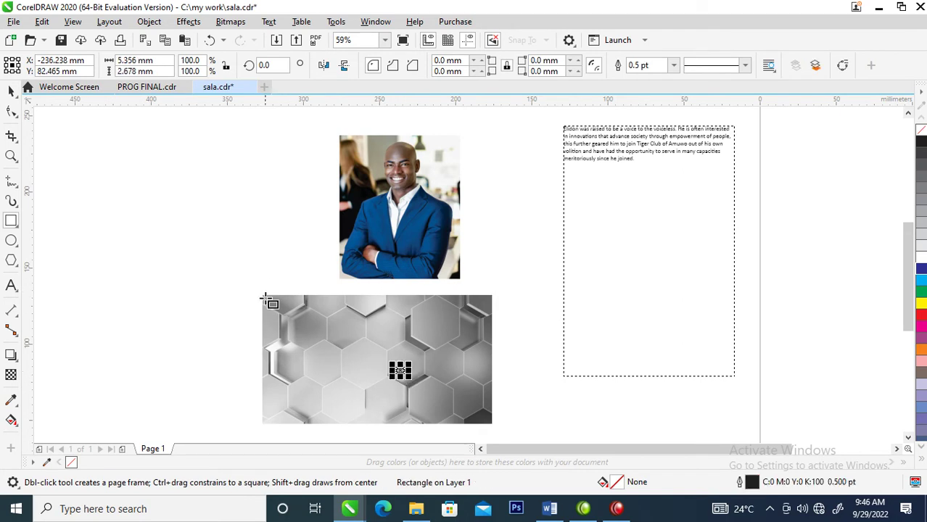
pyautogui.press('Delete')
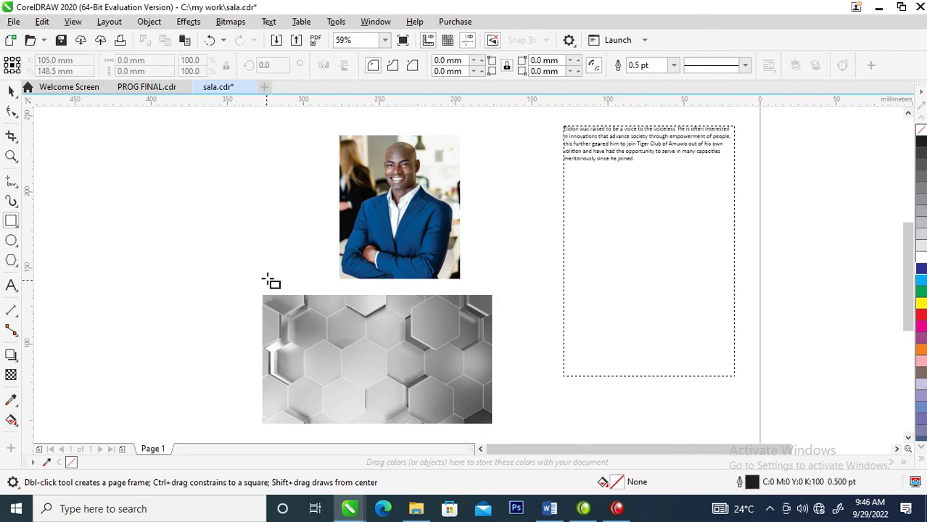
pyautogui.moveTo(262, 295)
pyautogui.mouseDown()
pyautogui.moveTo(524, 434)
pyautogui.moveTo(491, 417)
pyautogui.moveTo(496, 403)
pyautogui.moveTo(497, 419)
pyautogui.mouseUp()
pyautogui.press('space')
pyautogui.press('Delete')
pyautogui.click(439, 327)
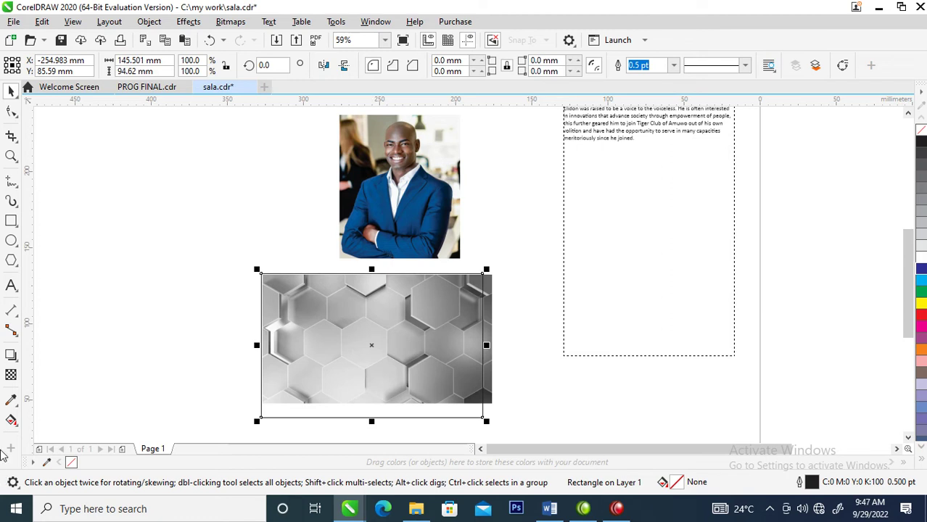
# Fill the rectangle with the blue sampled from the man's suit in the portrait (C100 M73 Y20 K4)
pyautogui.click(10, 404)
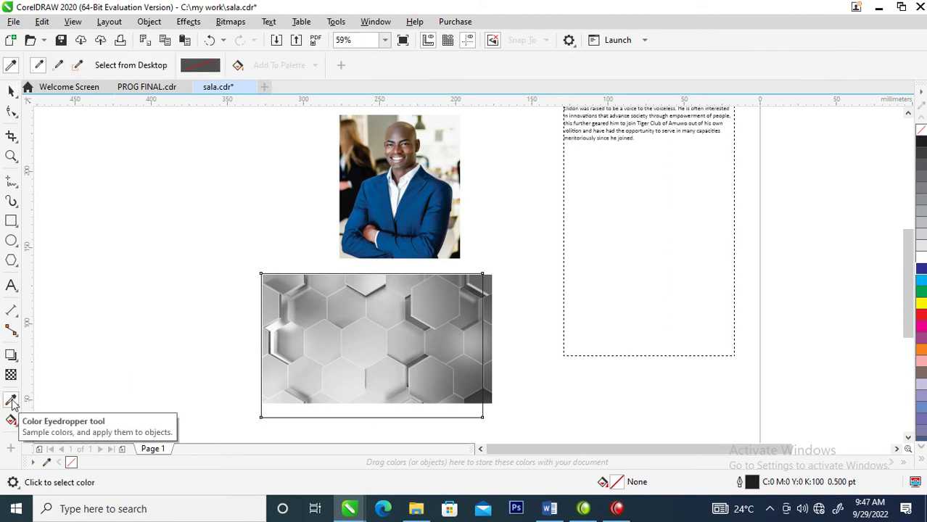
pyautogui.click(375, 191)
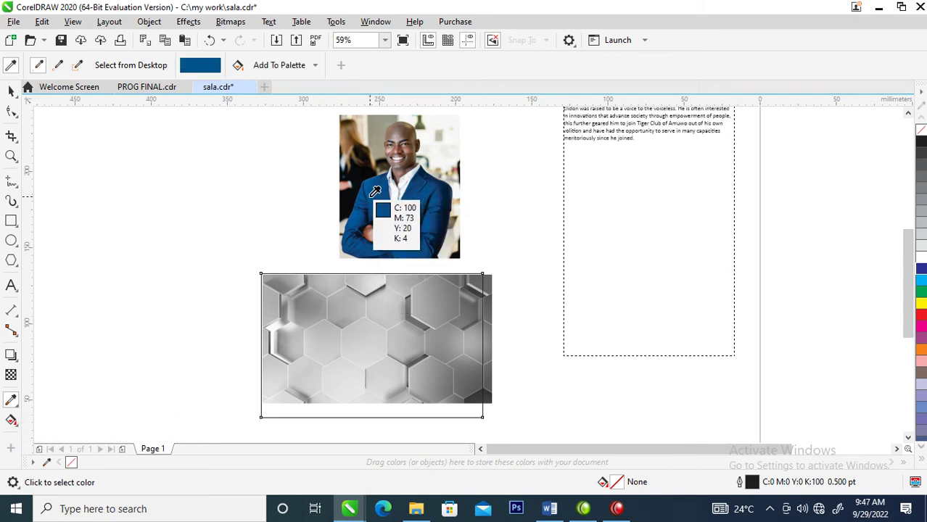
pyautogui.click(370, 321)
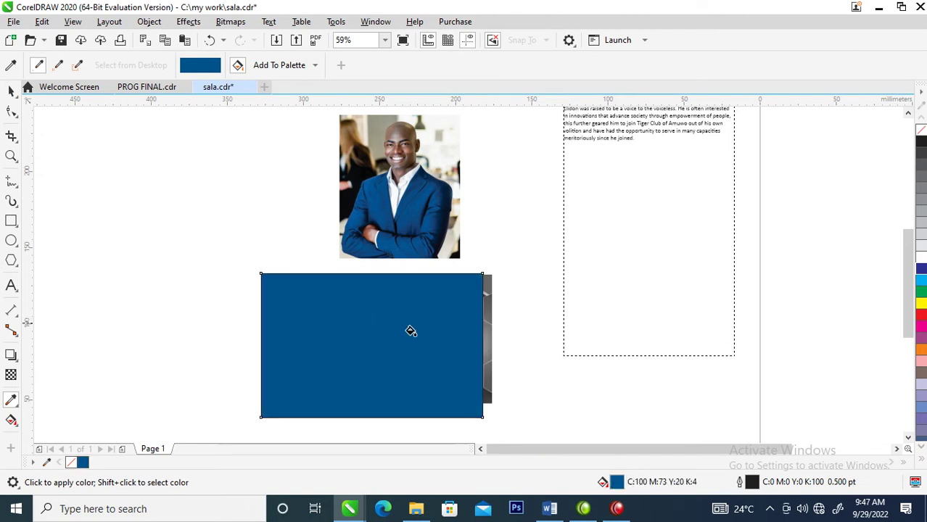
pyautogui.press('space')
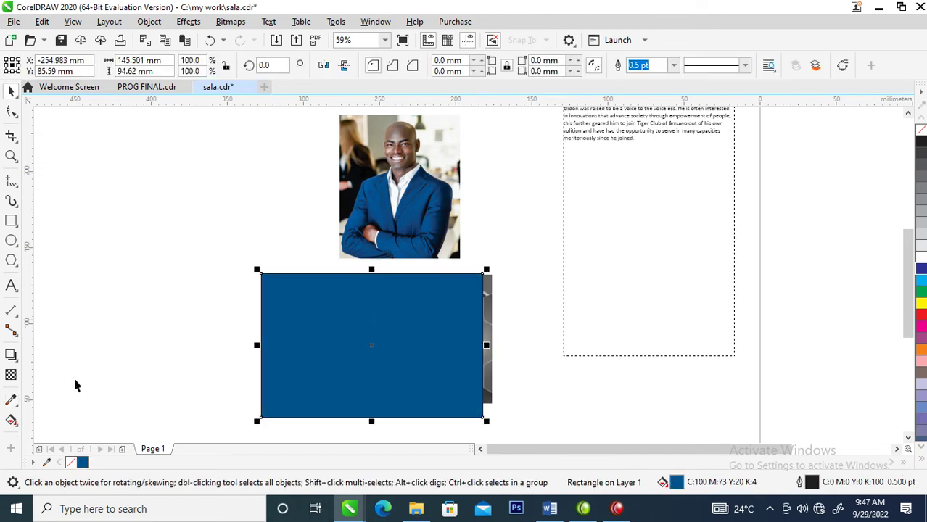
# Apply a uniform transparency of 50 to the blue rectangle with the Subtract merge mode
pyautogui.click(11, 376)
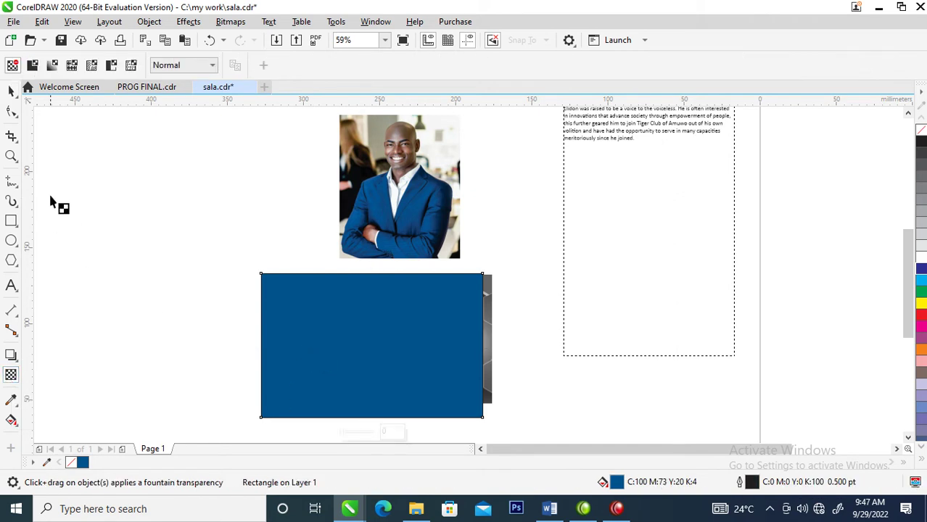
pyautogui.click(33, 67)
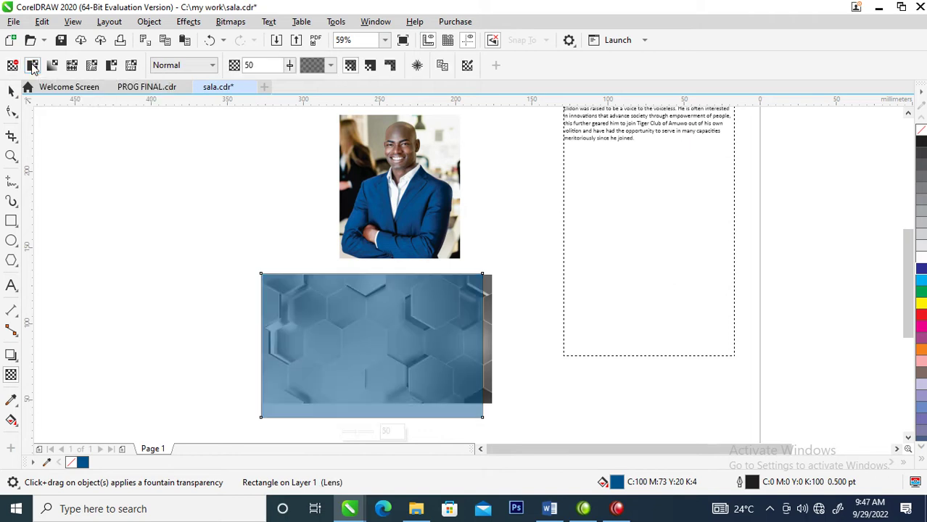
pyautogui.click(213, 65)
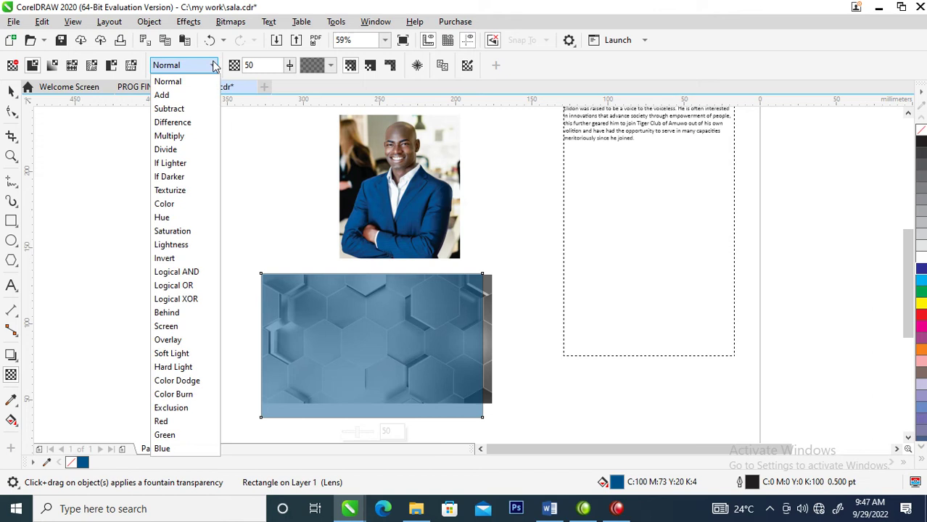
pyautogui.click(169, 109)
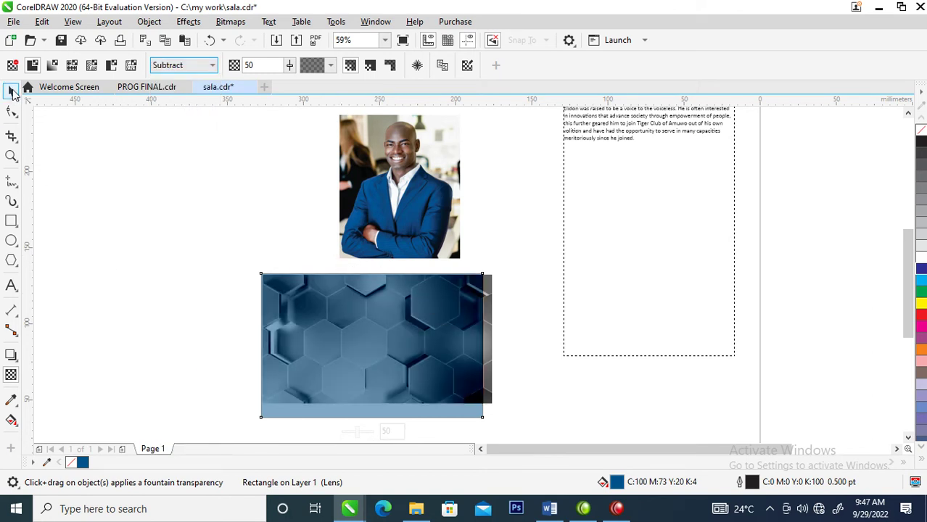
pyautogui.click(11, 89)
# Widen the transparent blue rectangle to about 153 mm, shift it sideways, and place an overlapping duplicate beside it
pyautogui.moveTo(486, 344); pyautogui.dragTo(500, 349)
pyautogui.moveTo(437, 333); pyautogui.dragTo(485, 359)
pyautogui.rightClick(473, 334)
pyautogui.click(465, 338)
pyautogui.rightClick(394, 334)
pyautogui.click(377, 327)
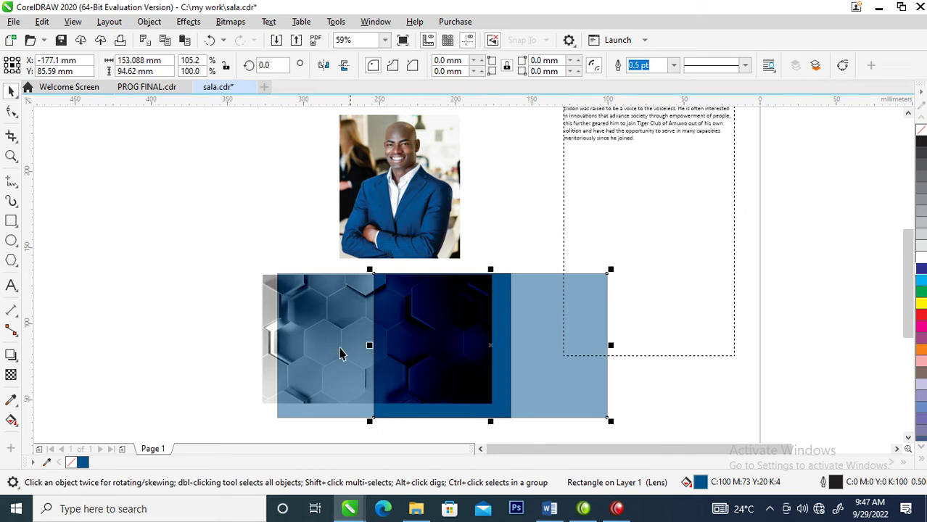
# Align both blue rectangles with each other and center them on the grayscale hexagon image
pyautogui.keyDown('shift'); pyautogui.click(322, 330); pyautogui.keyUp('shift')
pyautogui.press('e')
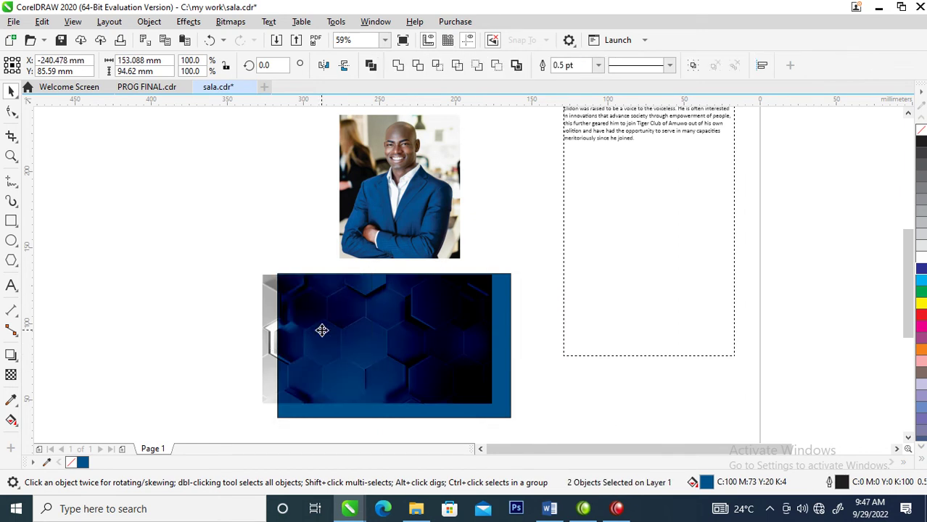
pyautogui.keyDown('shift'); pyautogui.click(272, 286); pyautogui.keyUp('shift')
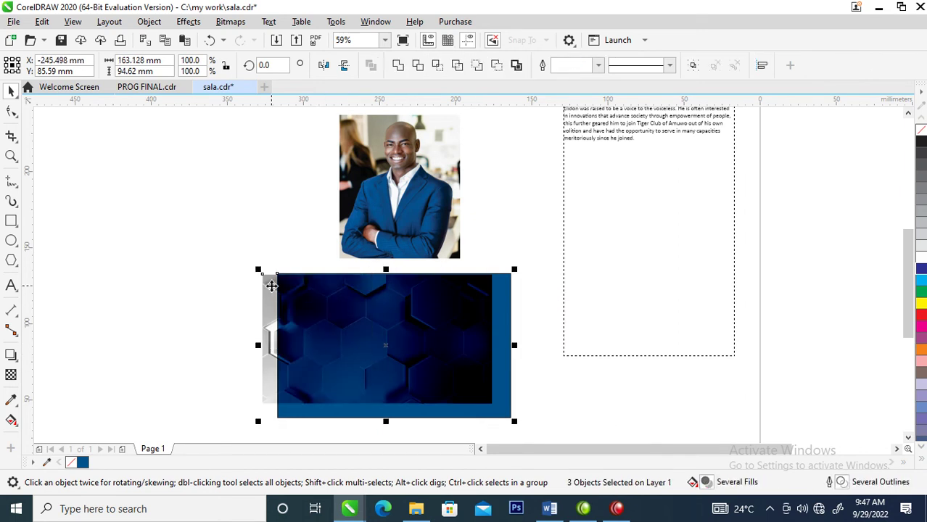
pyautogui.press('l')
pyautogui.press('c')
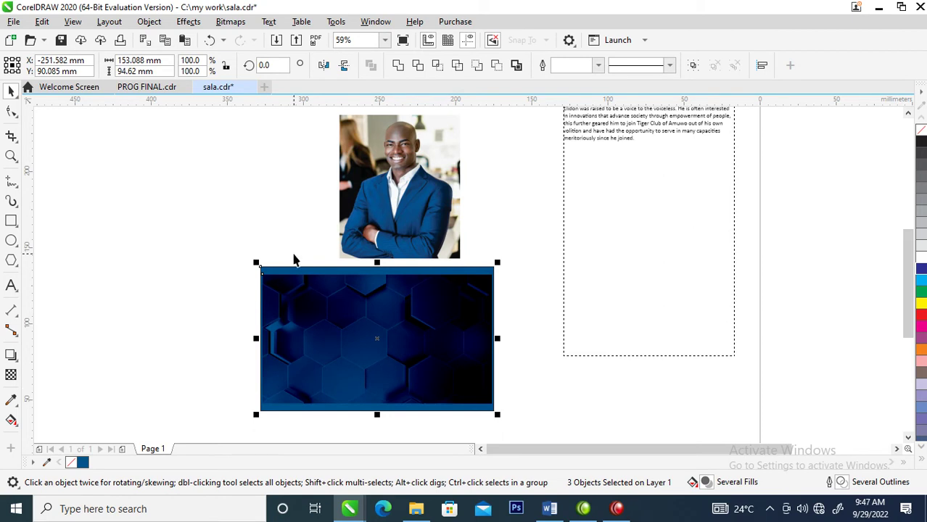
# Convert the stacked rectangles and hexagon image into one 400 dpi RGB Color (24-bit) bitmap and move it across the page's left edge
pyautogui.click(230, 21)
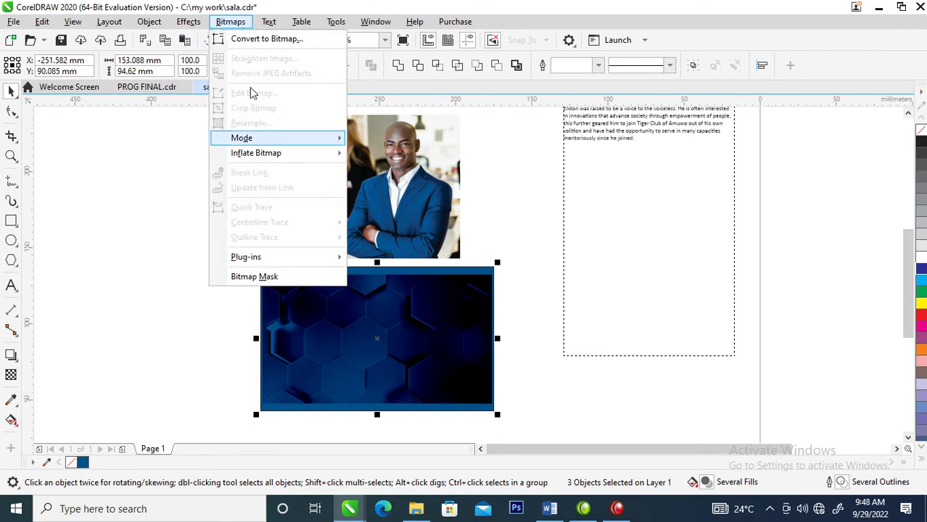
pyautogui.click(256, 38)
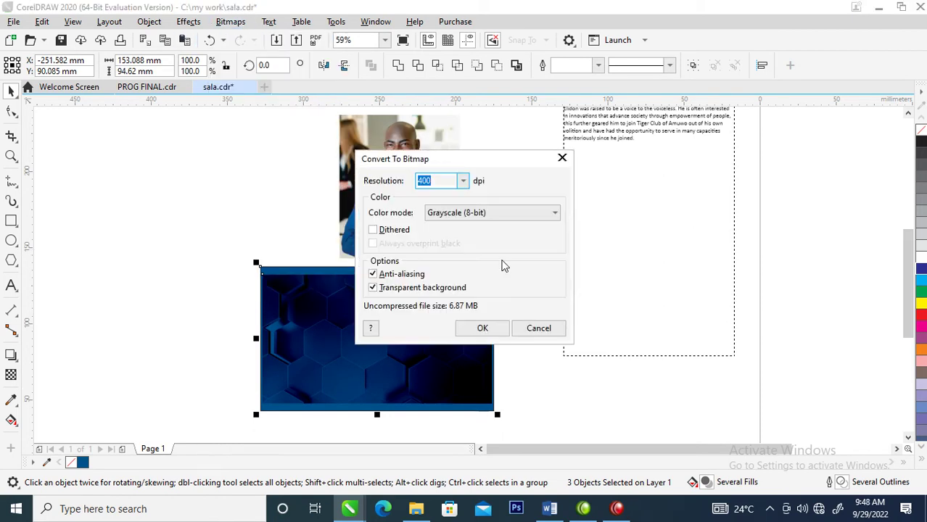
pyautogui.click(555, 212)
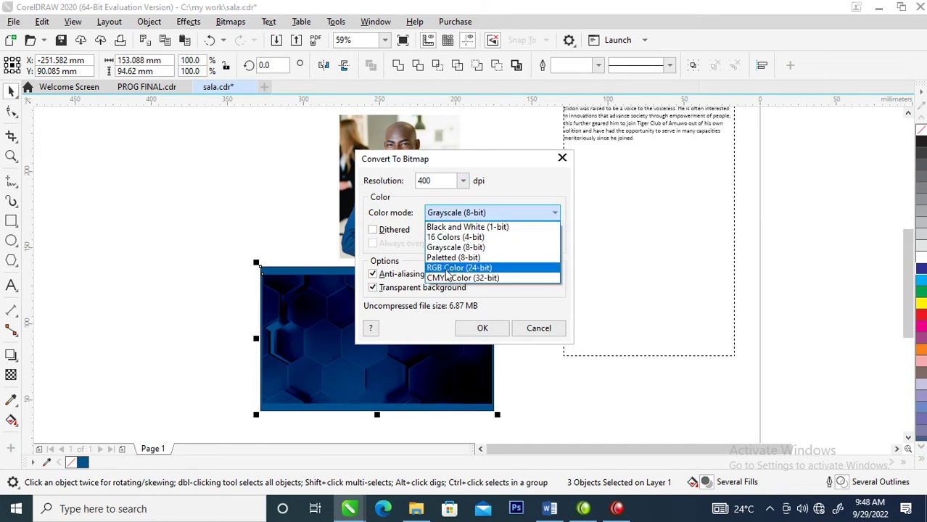
pyautogui.click(489, 268)
pyautogui.click(482, 327)
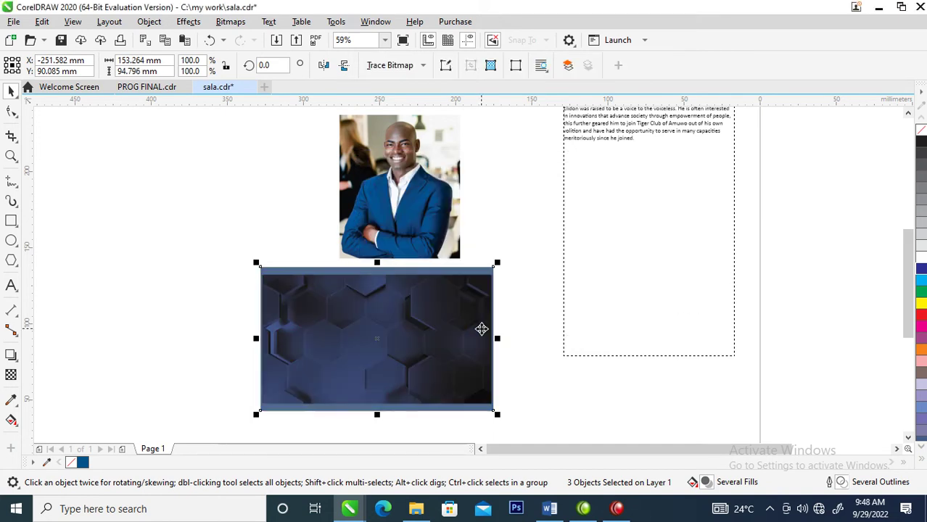
pyautogui.moveTo(414, 351); pyautogui.dragTo(771, 314)
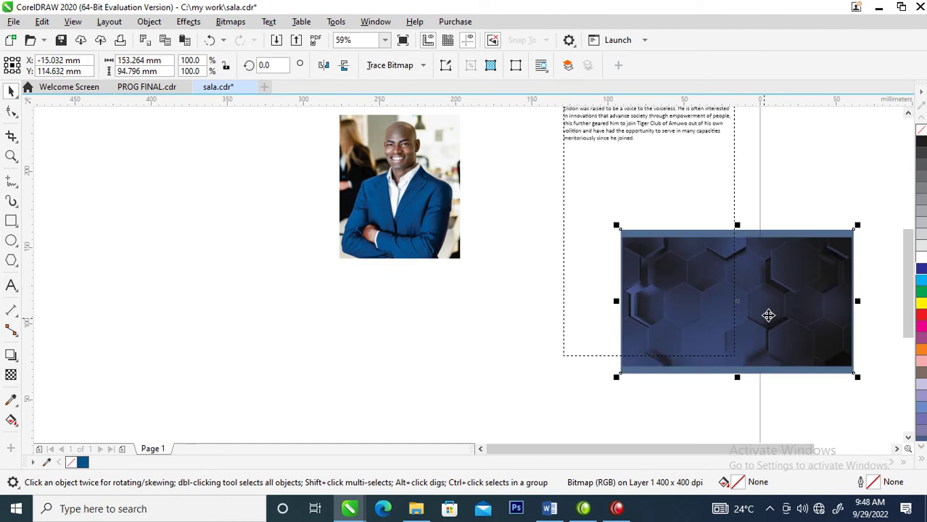
# Create a page frame rectangle matching the full 210 × 297 mm A4 page
pyautogui.scroll(-2, 732, 283)
pyautogui.scroll(-1, 732, 267)
pyautogui.press('z')
pyautogui.click(799, 269)
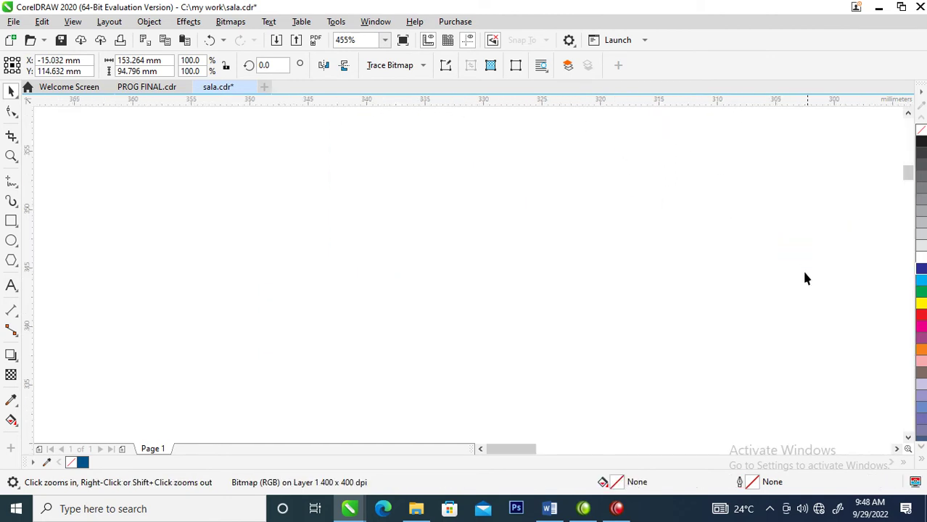
pyautogui.press('space')
pyautogui.scroll(-5, 741, 247)
pyautogui.press('z')
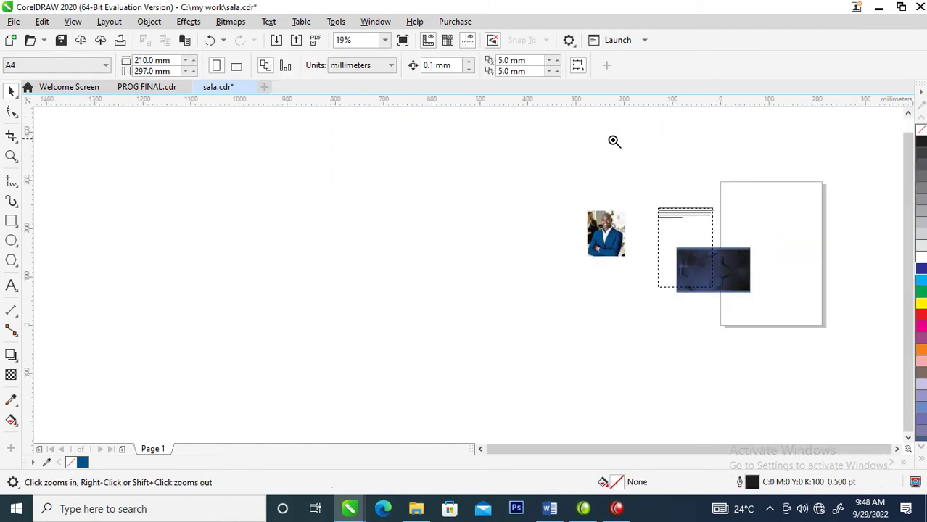
pyautogui.click(646, 156)
pyautogui.press('space')
pyautogui.scroll(-5, 682, 241)
pyautogui.press('z')
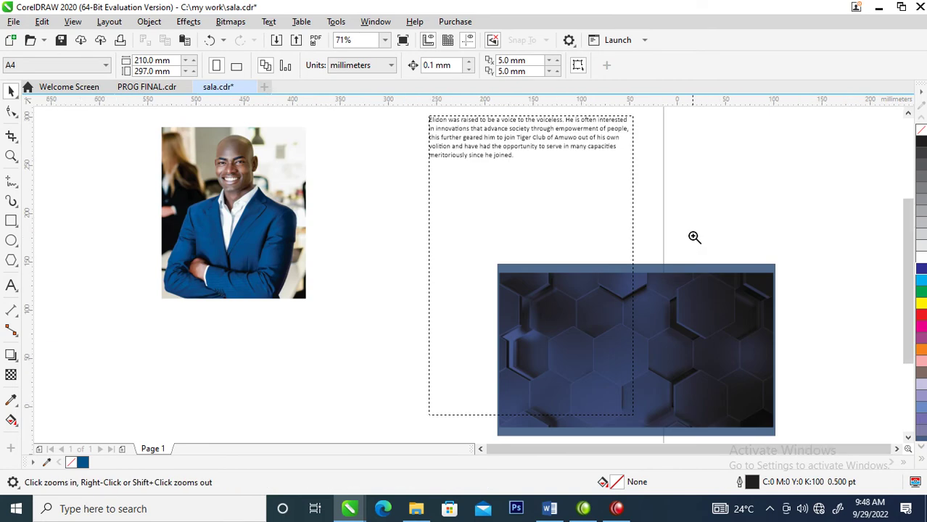
pyautogui.scroll(-4, 695, 236)
pyautogui.moveTo(580, 145); pyautogui.dragTo(826, 346)
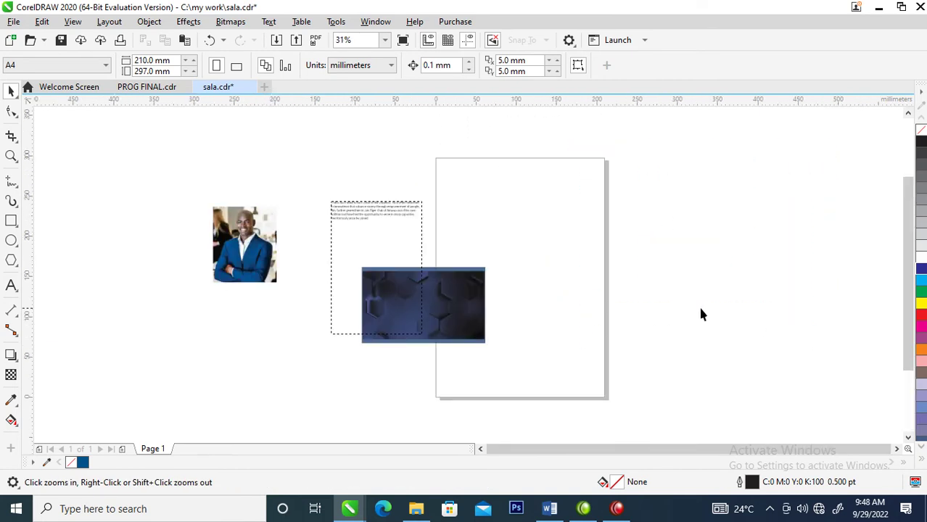
pyautogui.press('space')
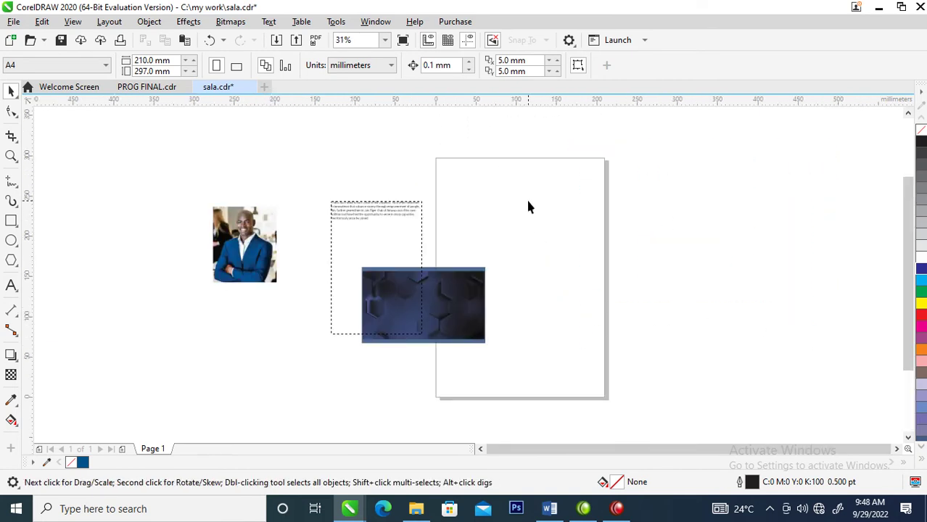
pyautogui.doubleClick(12, 222)
pyautogui.press('space')
# Rotate the blue hexagon bitmap 90 degrees counterclockwise so it stands upright
pyautogui.click(423, 299)
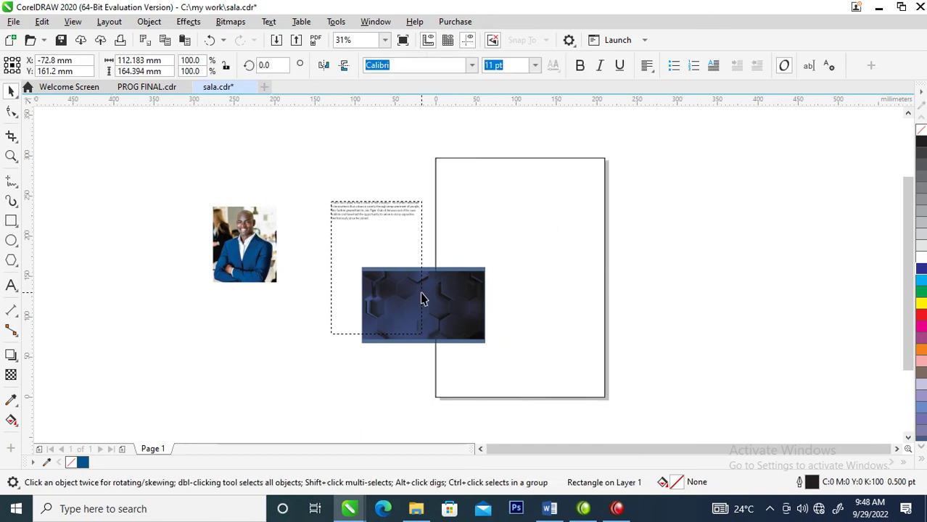
pyautogui.click(461, 289)
pyautogui.click(473, 277)
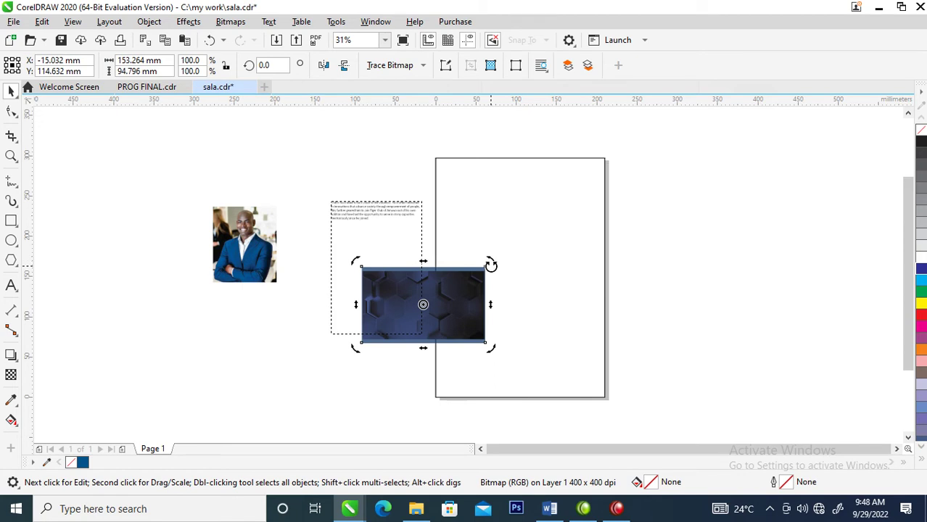
pyautogui.click(488, 265)
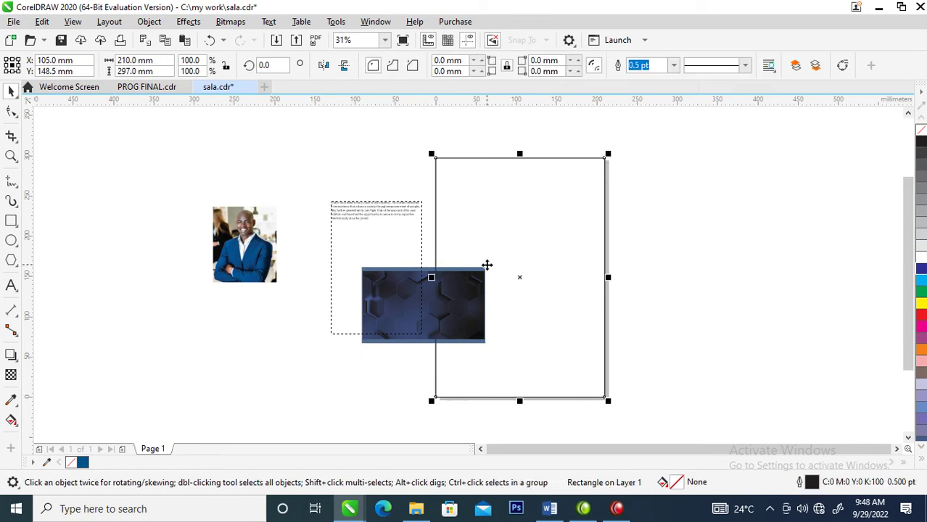
pyautogui.click(472, 280)
pyautogui.click(466, 288)
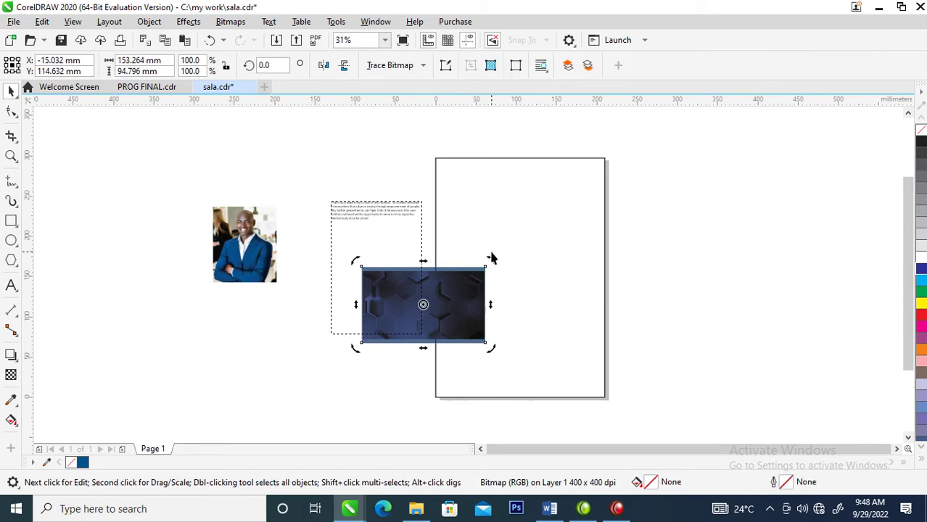
pyautogui.moveTo(492, 266); pyautogui.dragTo(362, 228)
pyautogui.click(432, 288)
pyautogui.click(433, 288)
# PowerClip the upright hexagon bitmap inside the A4 page frame rectangle
pyautogui.moveTo(457, 327); pyautogui.dragTo(515, 258)
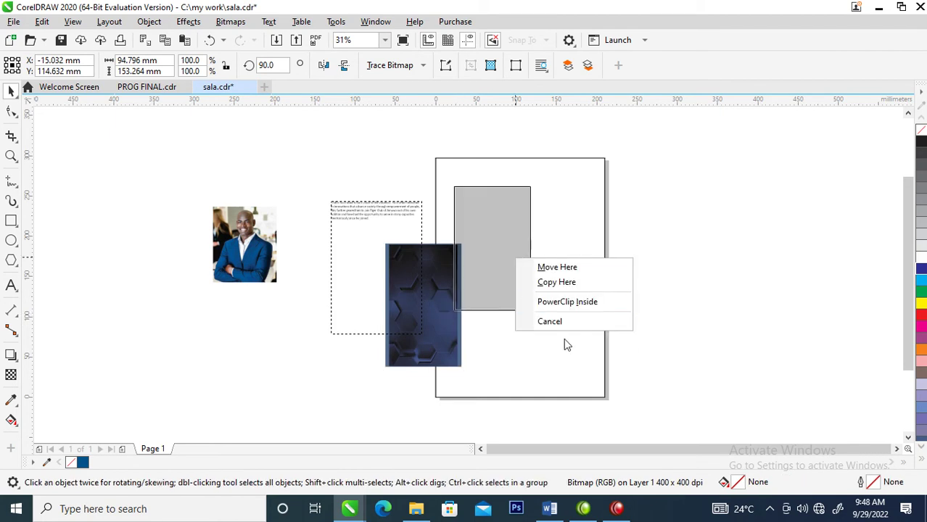
pyautogui.click(358, 178)
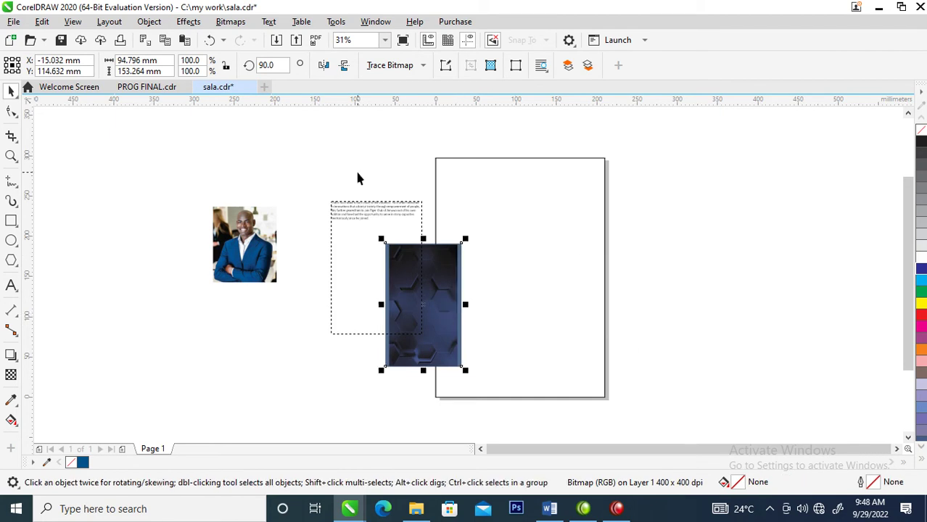
pyautogui.click(148, 21)
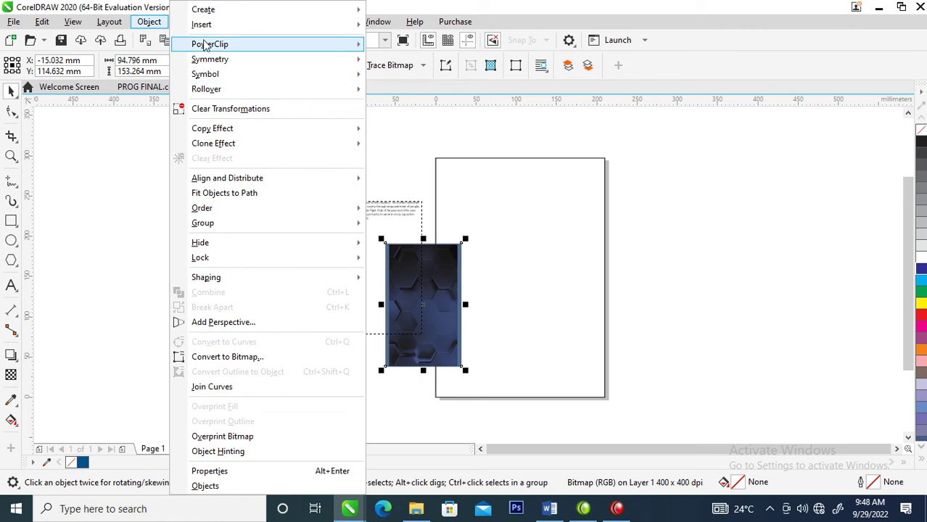
pyautogui.moveTo(321, 43)
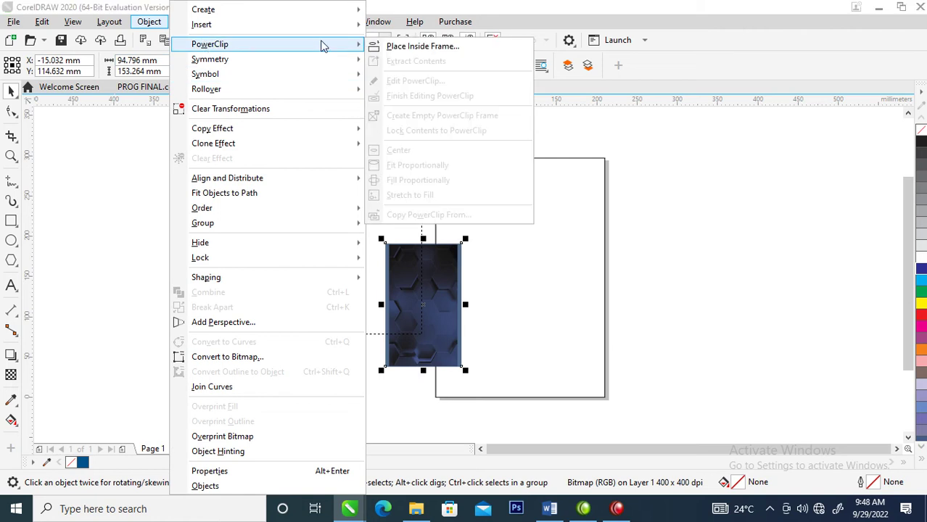
pyautogui.click(420, 46)
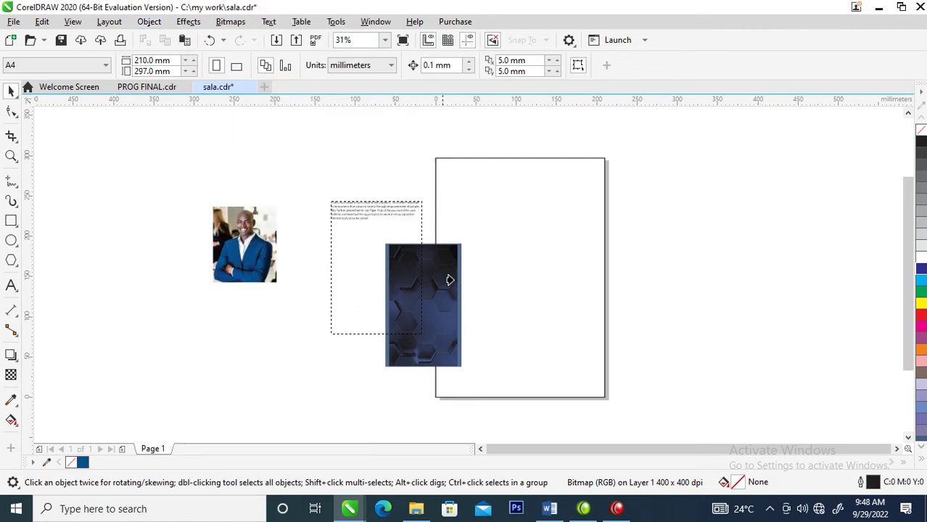
pyautogui.click(475, 167)
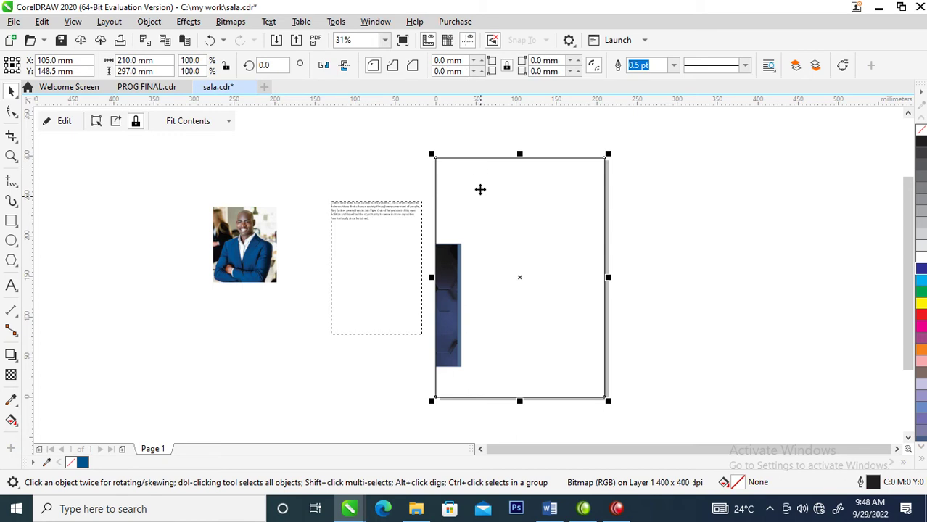
# Enlarge the clipped hexagon bitmap within its frame and reposition it to cover the whole page
pyautogui.keyDown('ctrl'); pyautogui.click(450, 282); pyautogui.keyUp('ctrl')
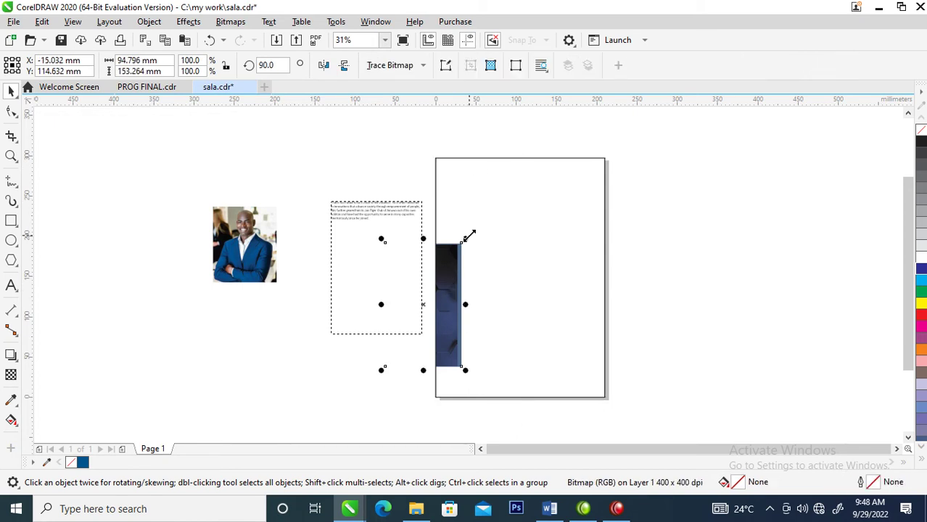
pyautogui.moveTo(467, 237); pyautogui.dragTo(653, 120)
pyautogui.moveTo(509, 254); pyautogui.dragTo(508, 287)
pyautogui.click(544, 319)
pyautogui.moveTo(592, 171); pyautogui.dragTo(662, 119)
pyautogui.moveTo(570, 227); pyautogui.dragTo(571, 240)
pyautogui.click(630, 196)
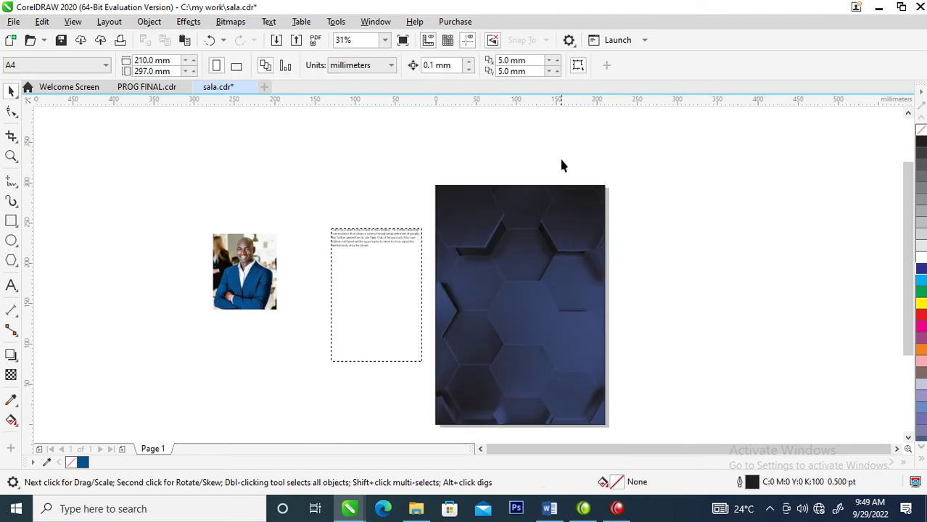
# Draw a rectangle about 172 × 275 mm from the page's left edge past its bottom and fill it white
pyautogui.press('z')
pyautogui.moveTo(316, 197); pyautogui.dragTo(496, 311)
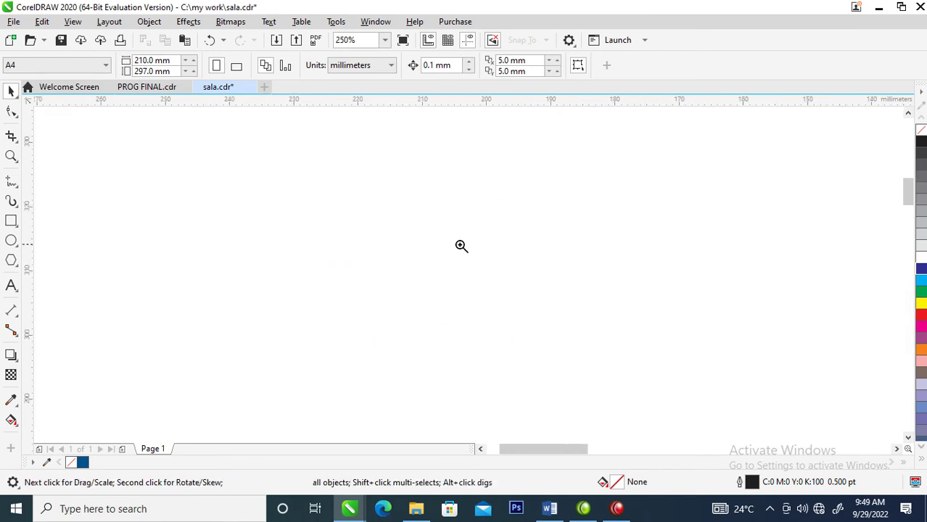
pyautogui.scroll(-4, 471, 247)
pyautogui.moveTo(451, 228); pyautogui.dragTo(703, 356)
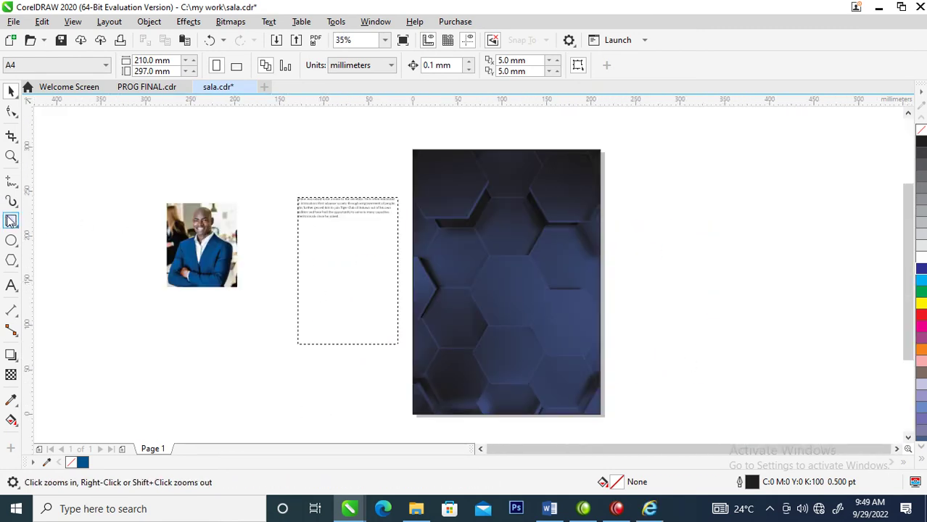
pyautogui.click(10, 221)
pyautogui.moveTo(414, 176); pyautogui.dragTo(569, 420)
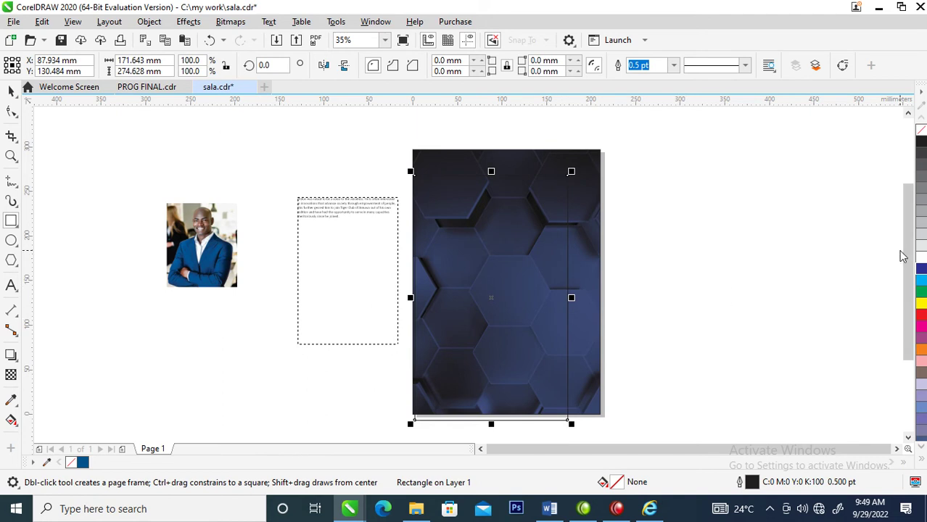
pyautogui.click(921, 258)
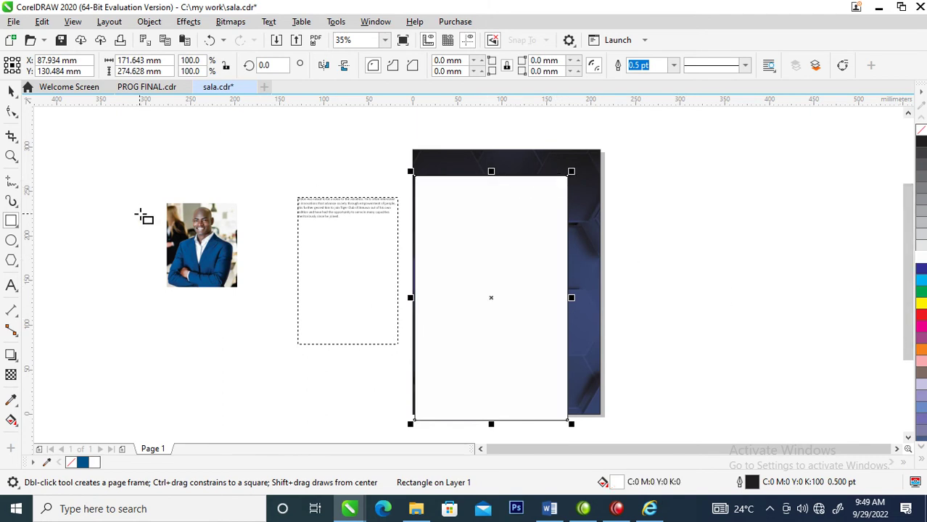
# Round only the white rectangle's upper-right corner to a radius of about 40 mm
pyautogui.click(11, 113)
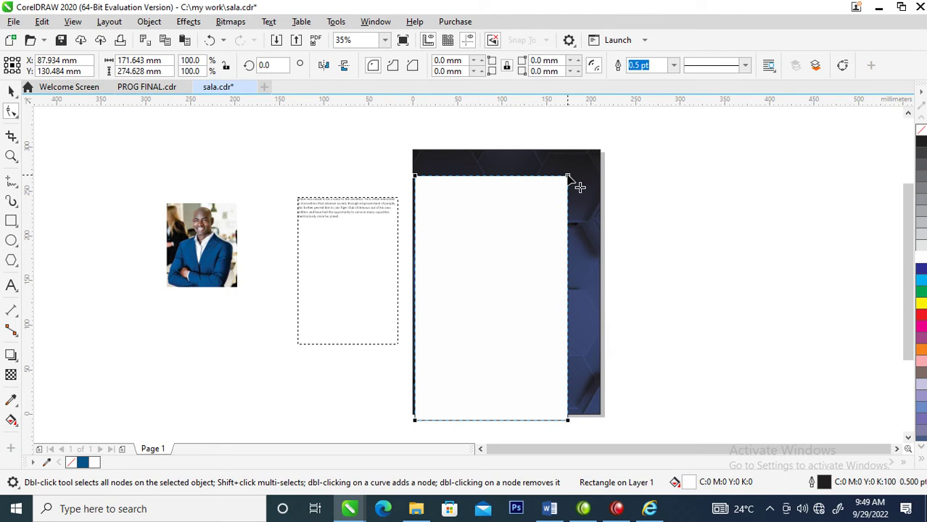
pyautogui.moveTo(568, 176); pyautogui.dragTo(538, 214)
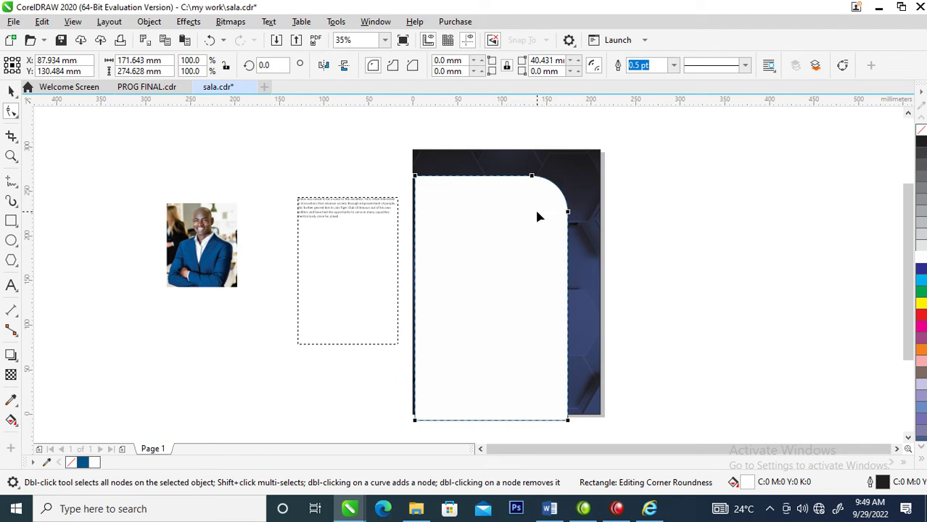
pyautogui.press('space')
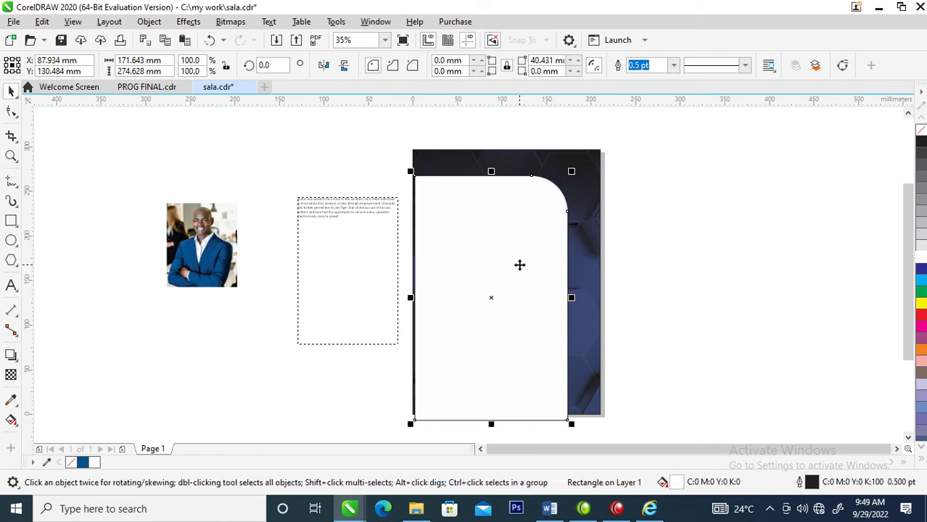
# Apply a uniform transparency of 79 to the white rounded rectangle
pyautogui.click(11, 375)
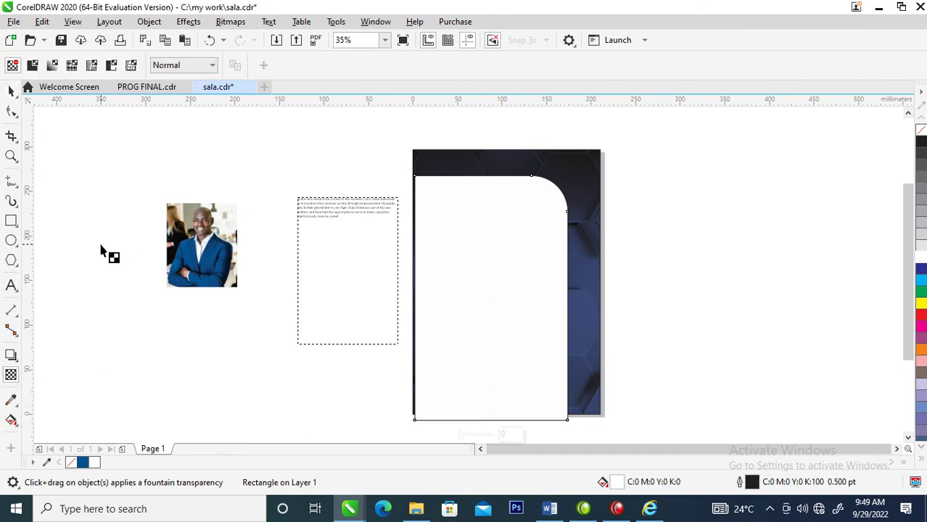
pyautogui.click(33, 66)
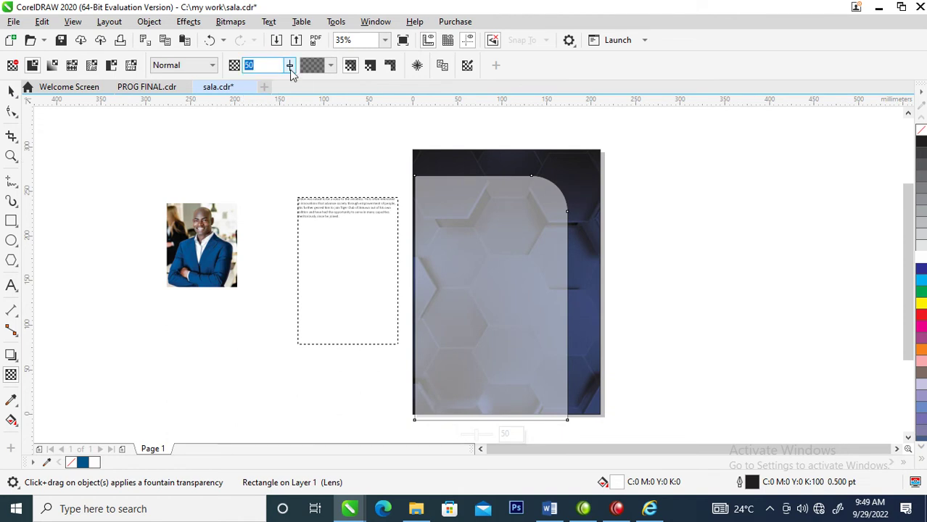
pyautogui.moveTo(289, 66); pyautogui.dragTo(313, 86)
pyautogui.click(290, 66)
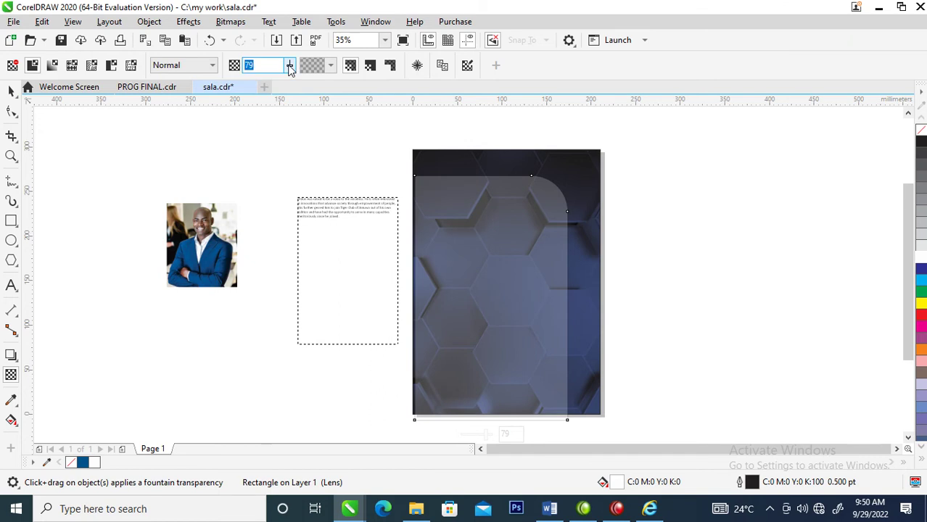
pyautogui.moveTo(285, 92); pyautogui.dragTo(296, 61)
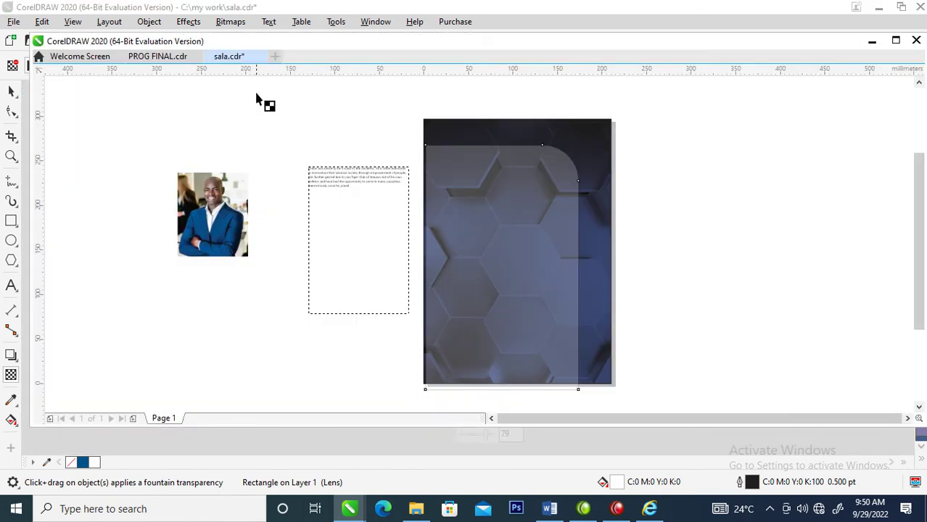
pyautogui.moveTo(394, 45); pyautogui.dragTo(382, 88)
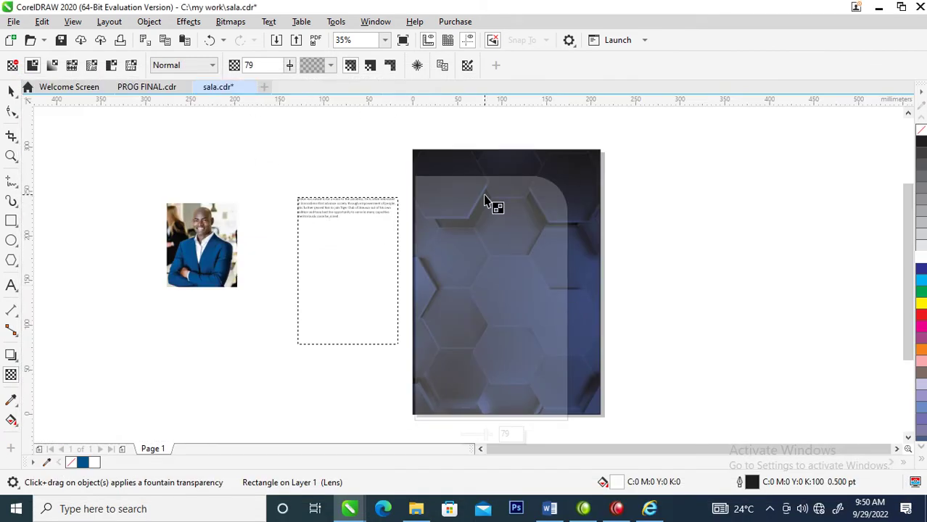
pyautogui.press('space')
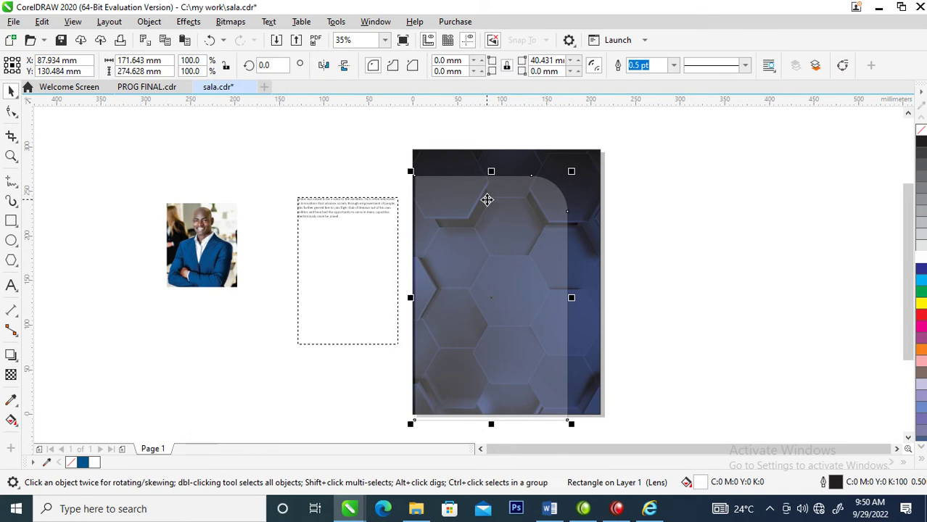
# Make the white rounded rectangle more opaque by setting its uniform transparency to 44
pyautogui.click(11, 375)
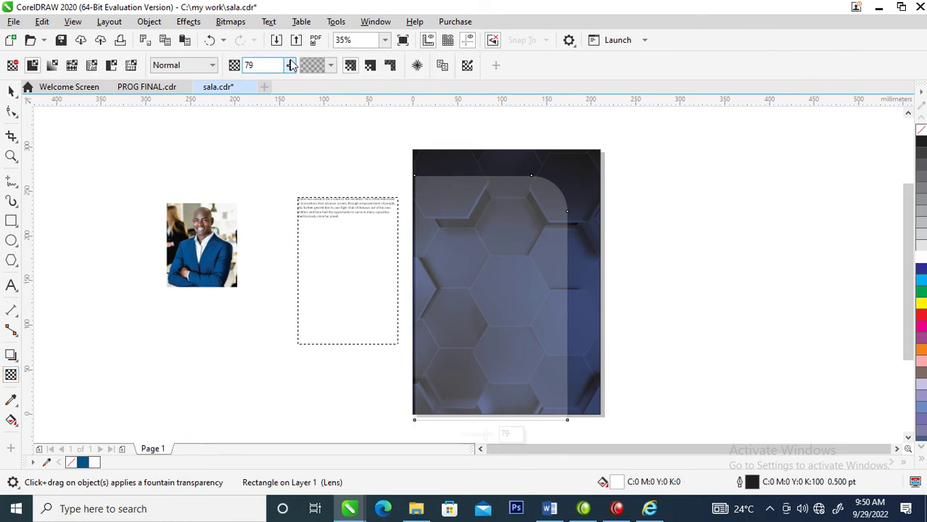
pyautogui.press('F3')
pyautogui.click(290, 65)
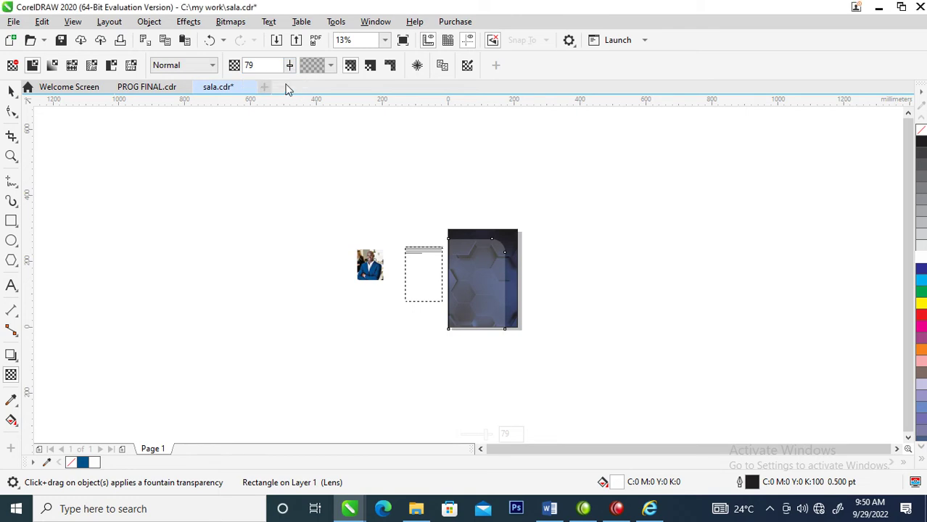
pyautogui.moveTo(285, 66)
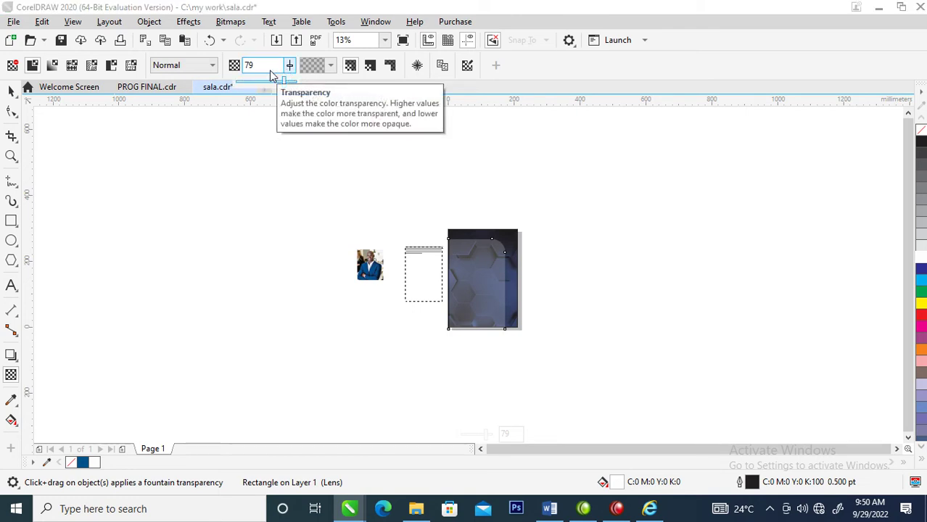
pyautogui.doubleClick(262, 62)
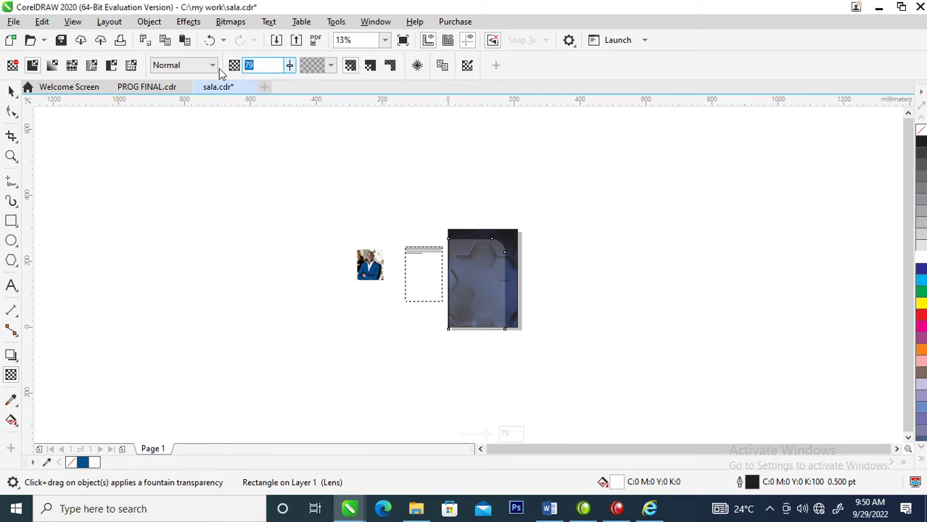
pyautogui.write('44')
pyautogui.press('Return')
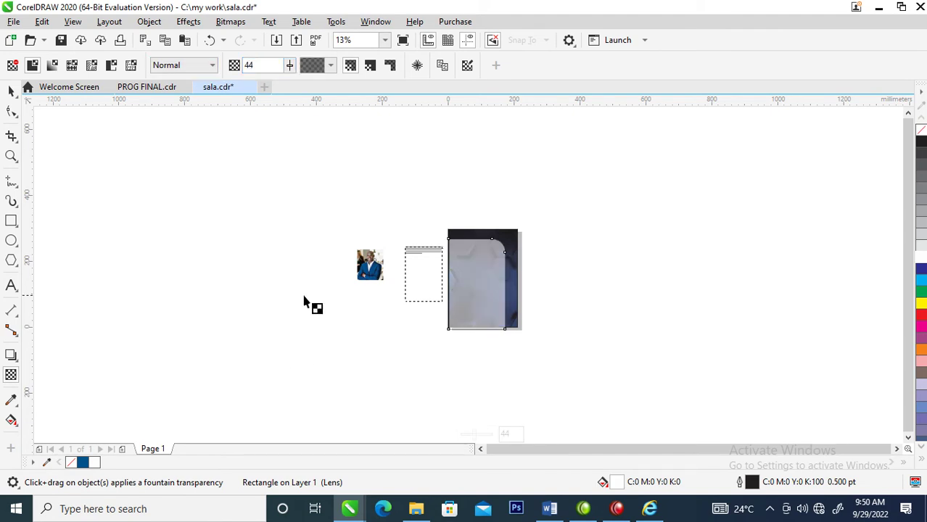
# Set the white rounded panel's uniform transparency to 20
pyautogui.moveTo(264, 66); pyautogui.dragTo(243, 66)
pyautogui.write('20')
pyautogui.press('Return')
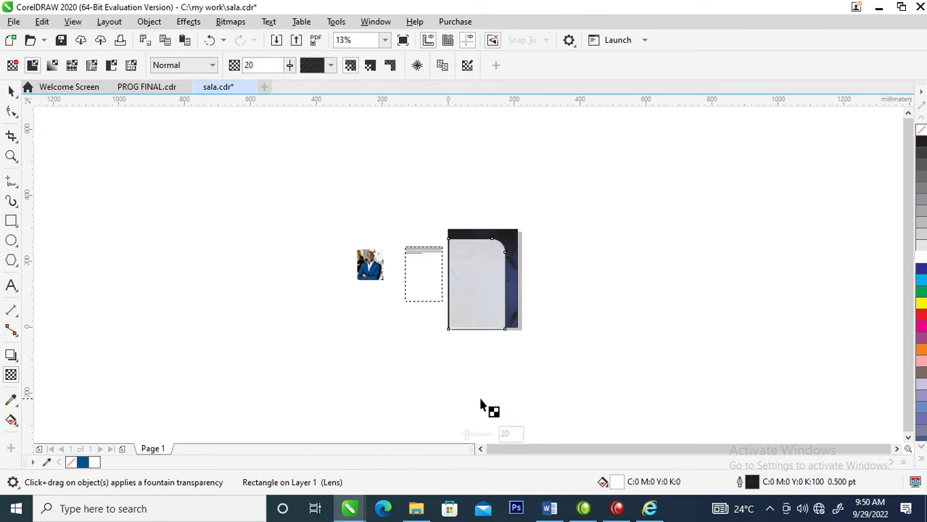
pyautogui.click(11, 91)
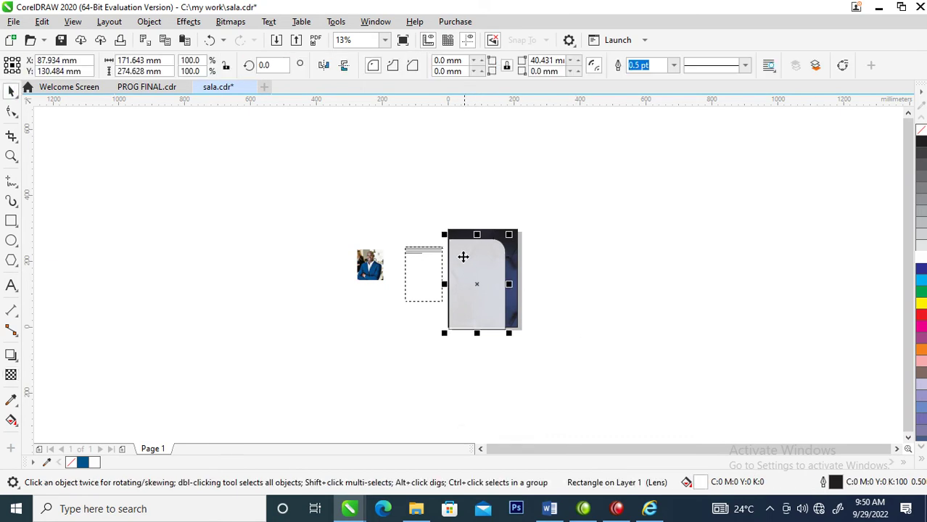
# PowerClip the translucent white rounded panel inside the page-sized hexagon background rectangle
pyautogui.press('z')
pyautogui.scroll(8, 356, 222)
pyautogui.press('space')
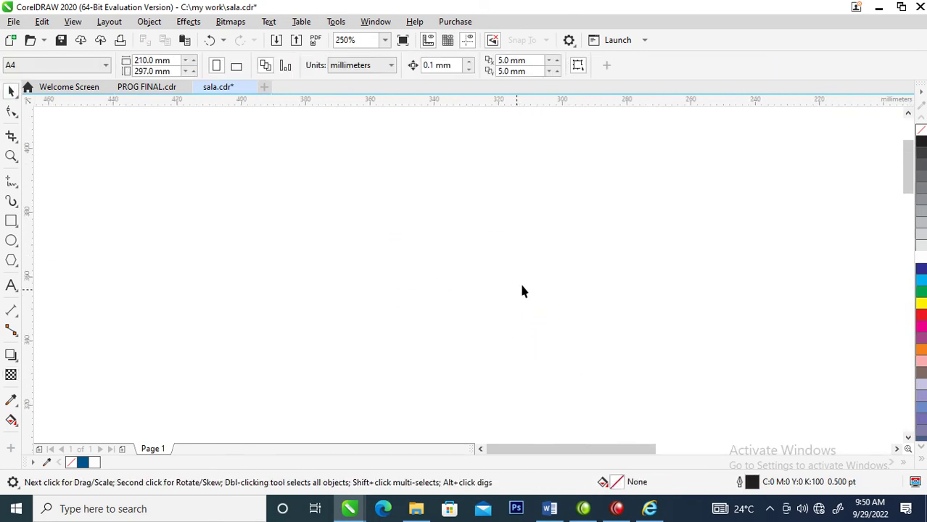
pyautogui.scroll(-6, 518, 290)
pyautogui.click(588, 254)
pyautogui.moveTo(589, 254); pyautogui.dragTo(640, 203)
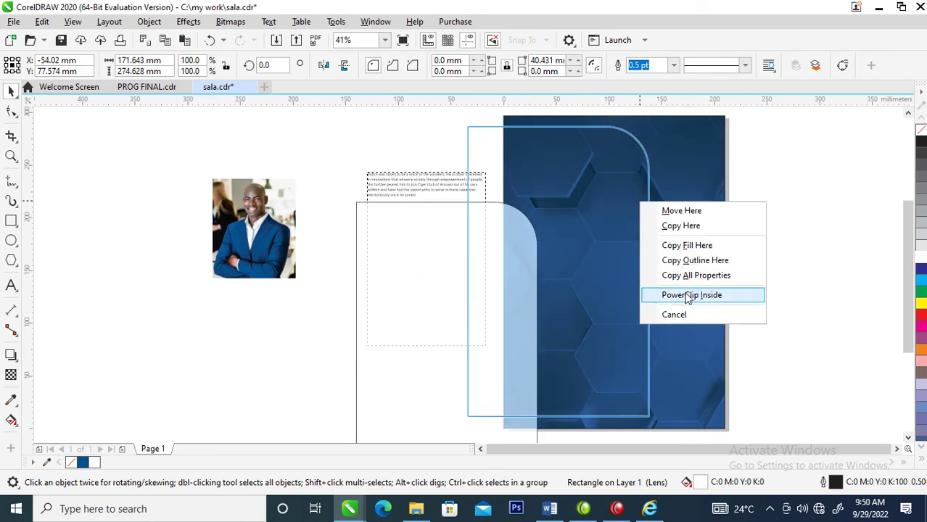
pyautogui.click(686, 296)
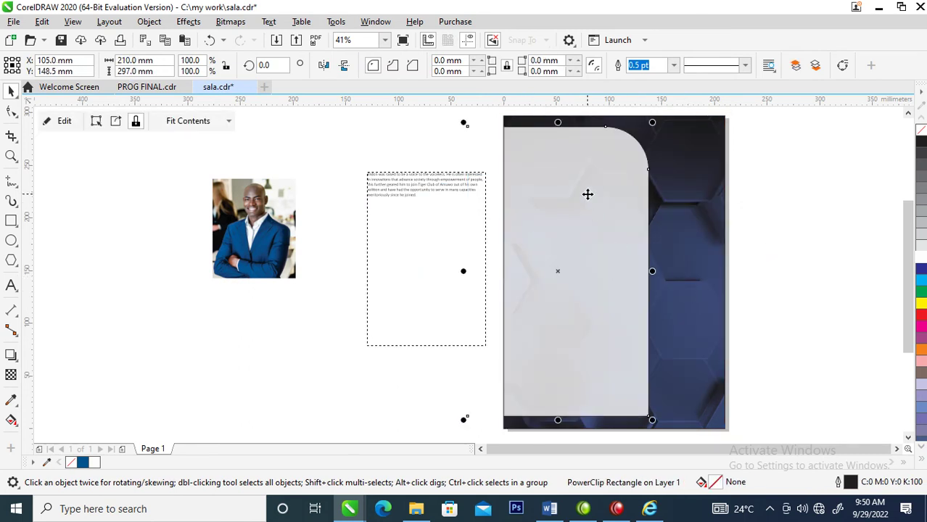
# Move the clipped white panel within the background so it runs off the page's left and bottom edges
pyautogui.keyDown('ctrl'); pyautogui.click(588, 201); pyautogui.keyUp('ctrl')
pyautogui.moveTo(602, 184); pyautogui.dragTo(633, 210)
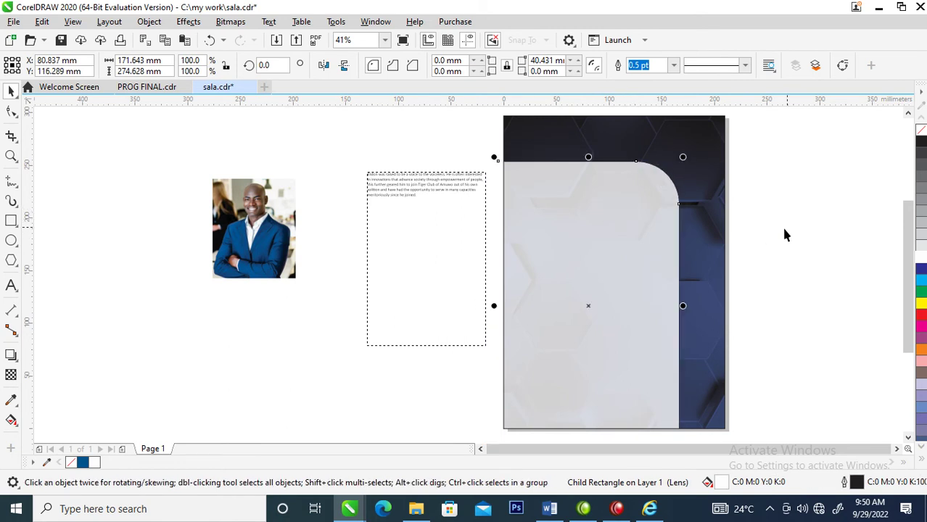
pyautogui.click(768, 239)
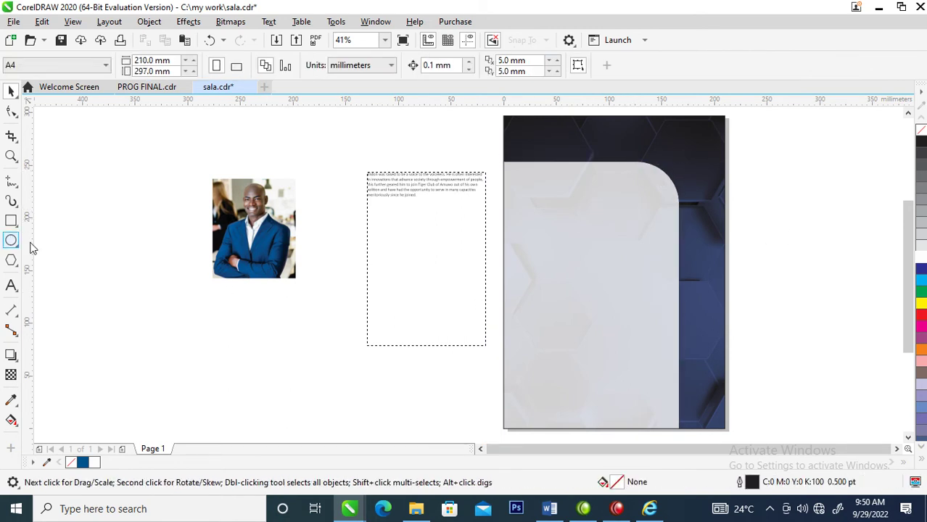
# Draw a rectangle about 67 × 87 mm over the panel's rounded upper-right corner and give it a white fill and outline
pyautogui.click(11, 221)
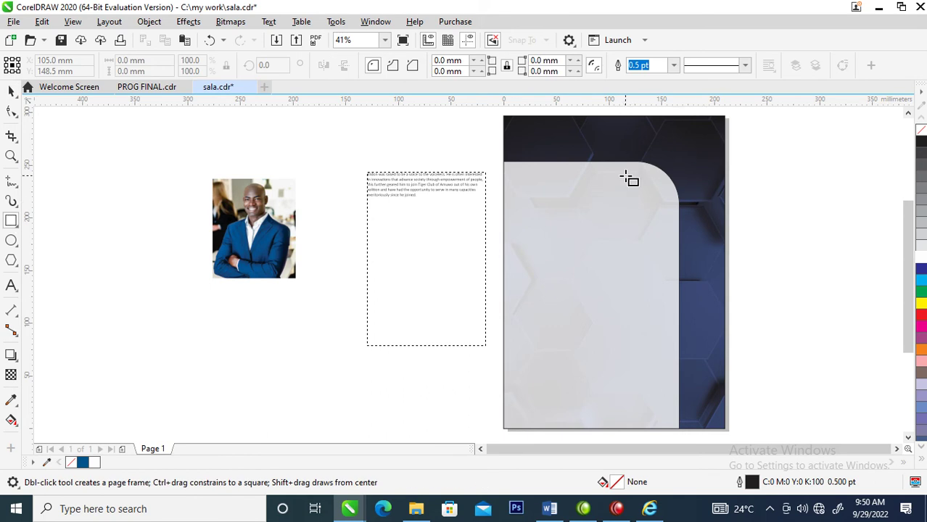
pyautogui.moveTo(609, 160); pyautogui.dragTo(682, 251)
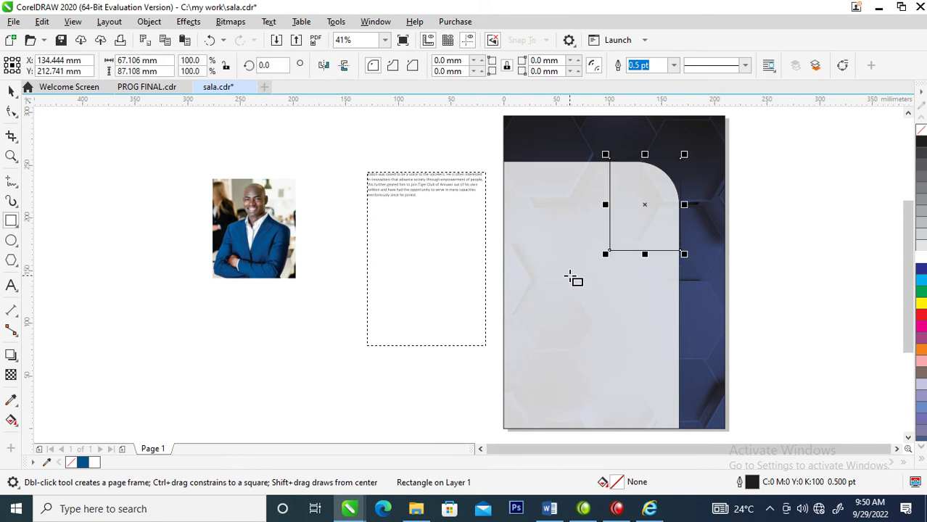
pyautogui.click(920, 263)
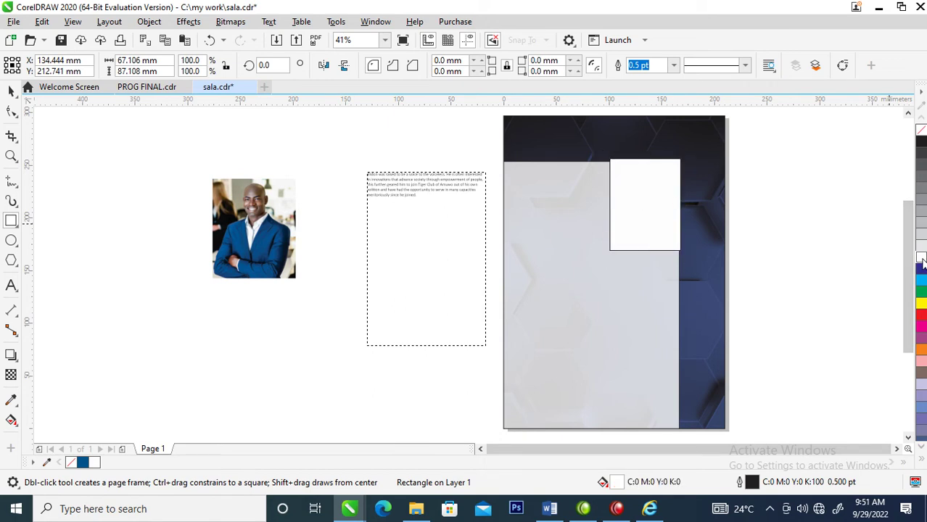
pyautogui.rightClick(920, 262)
# PowerClip the portrait photo inside the small white rectangle
pyautogui.press('space')
pyautogui.moveTo(260, 226); pyautogui.dragTo(354, 267)
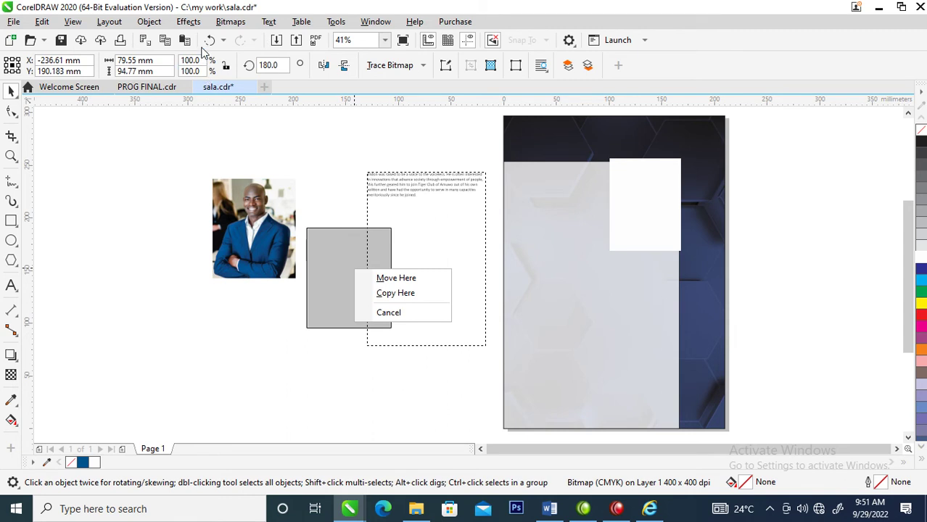
pyautogui.click(153, 23)
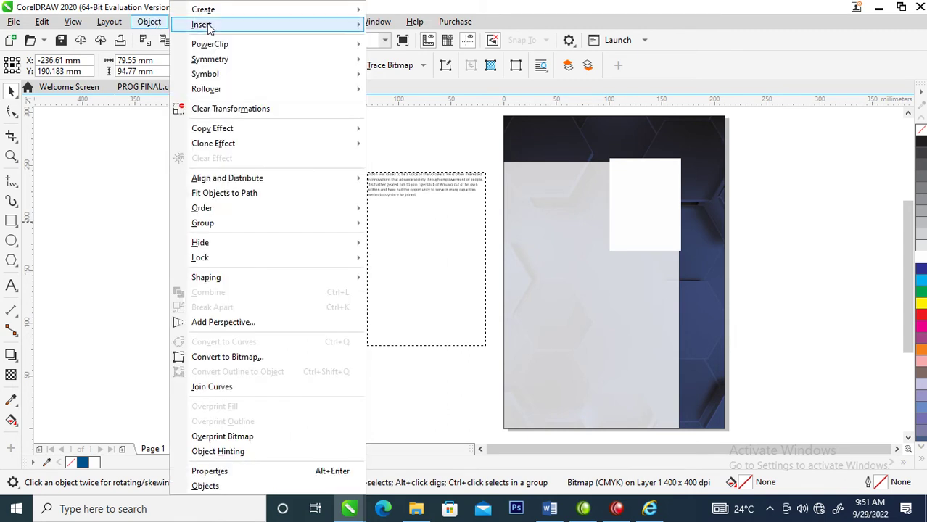
pyautogui.moveTo(245, 44)
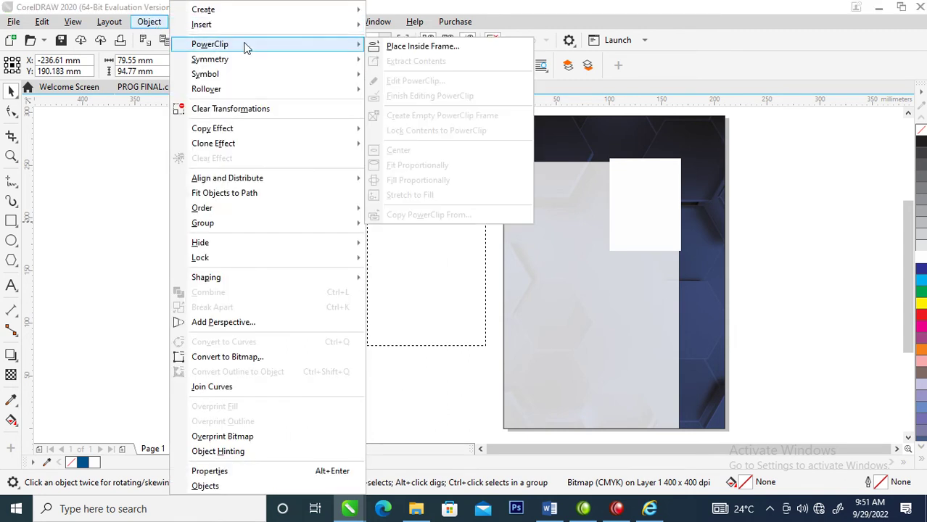
pyautogui.click(418, 47)
pyautogui.click(628, 210)
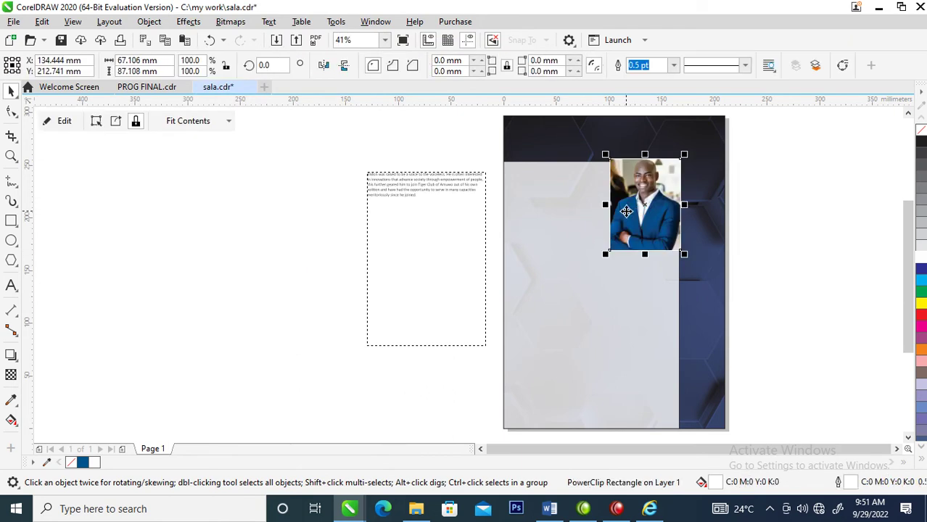
pyautogui.click(613, 269)
# Enlarge the portrait inside its frame to about 106 × 126 mm and shift it slightly down
pyautogui.click(657, 216)
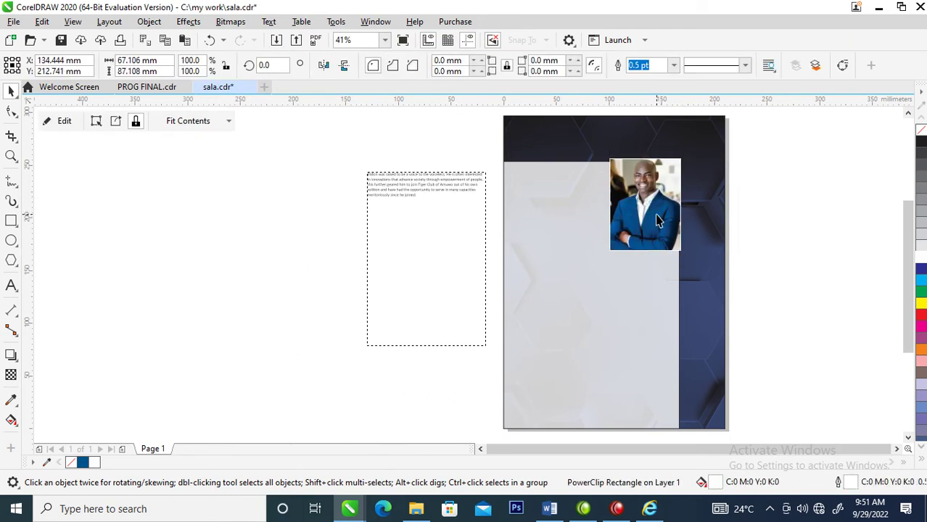
pyautogui.keyDown('ctrl'); pyautogui.click(660, 217); pyautogui.keyUp('ctrl')
pyautogui.moveTo(687, 259); pyautogui.dragTo(701, 282)
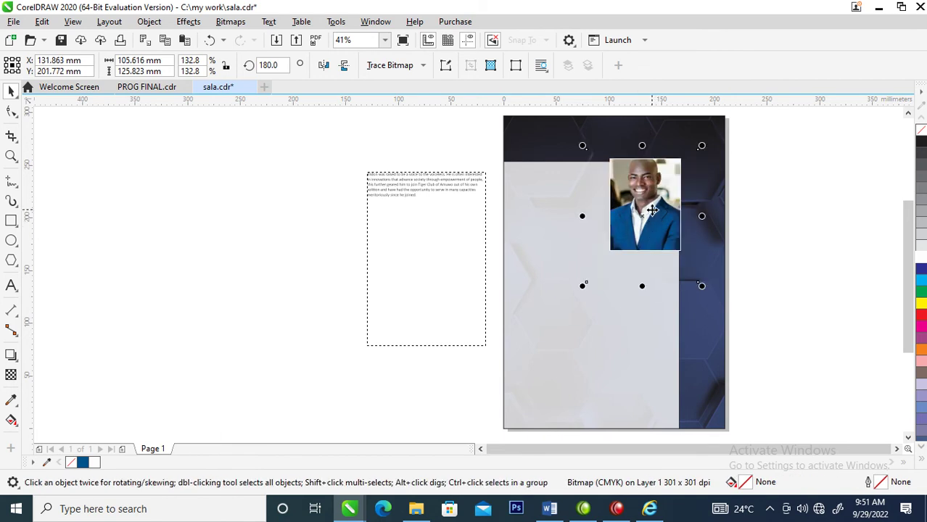
pyautogui.moveTo(652, 210)
pyautogui.mouseDown()
pyautogui.moveTo(655, 223)
pyautogui.moveTo(652, 215)
pyautogui.mouseUp()
pyautogui.click(813, 208)
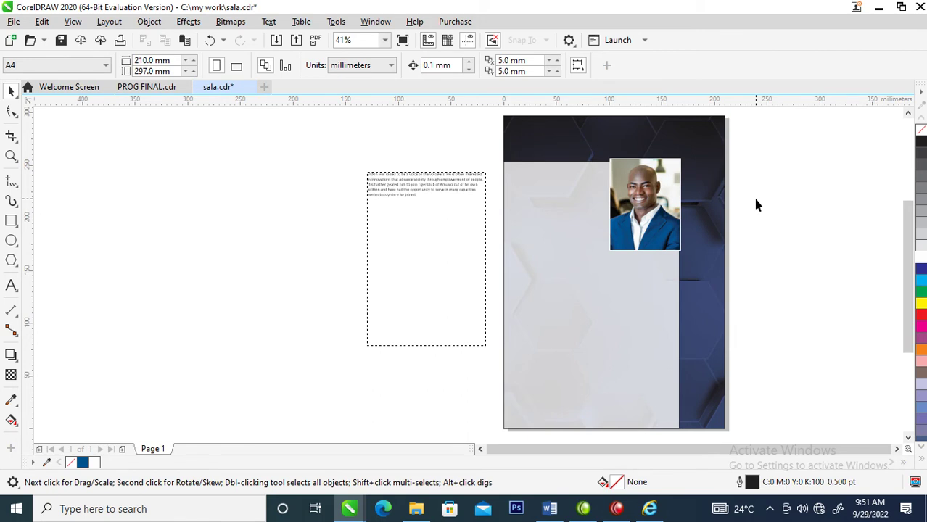
# Move the framed portrait down to the lower middle of the white panel and open the background PowerClip for editing
pyautogui.scroll(-4, 752, 203)
pyautogui.press('z')
pyautogui.moveTo(679, 176); pyautogui.dragTo(806, 243)
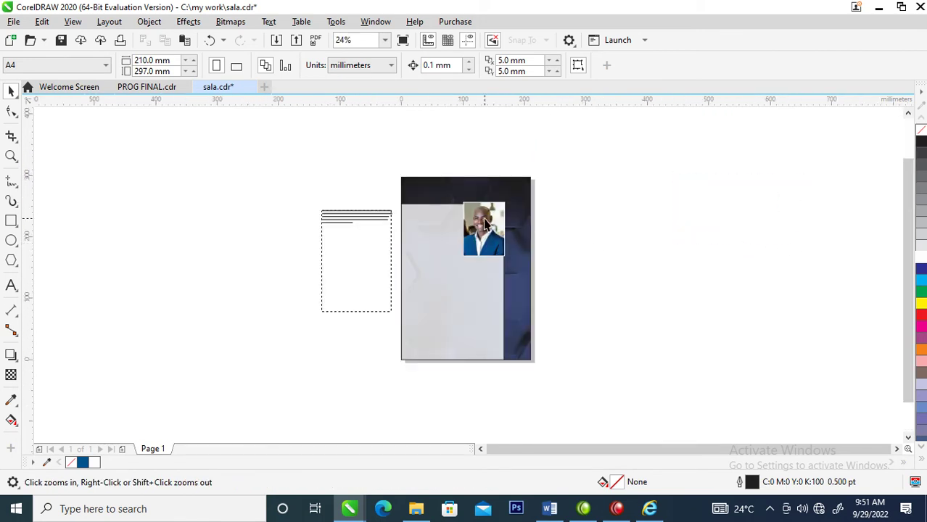
pyautogui.press('space')
pyautogui.moveTo(485, 225); pyautogui.dragTo(473, 289)
pyautogui.click(525, 382)
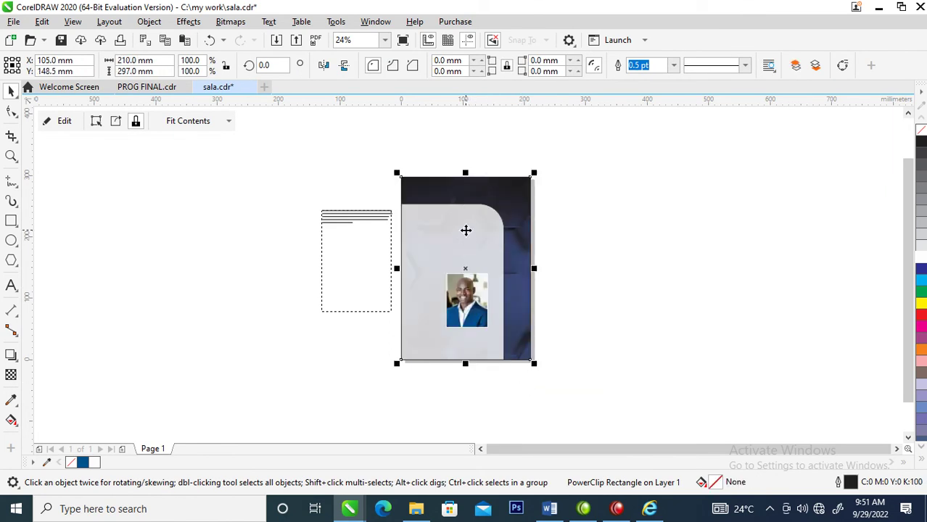
pyautogui.rightClick(465, 230)
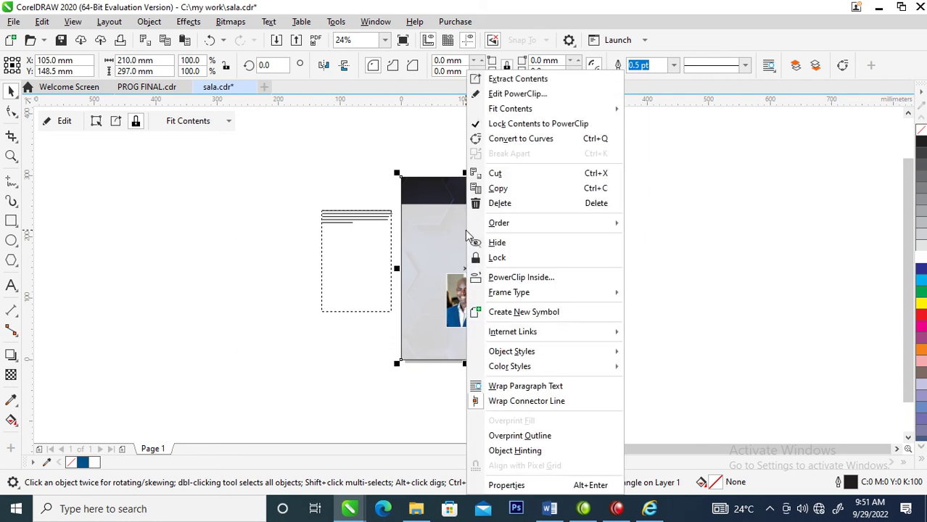
pyautogui.click(518, 94)
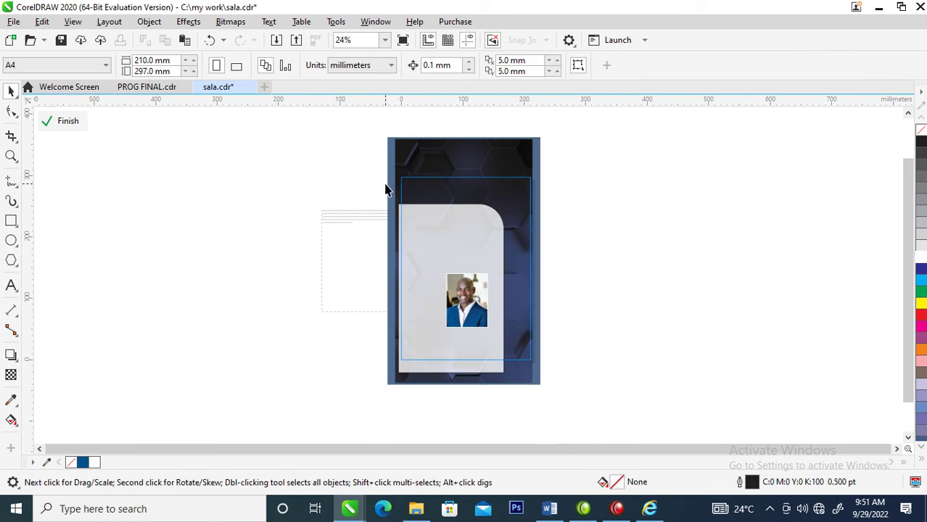
# PowerClip the framed portrait inside the white rounded panel
pyautogui.press('z')
pyautogui.moveTo(336, 157); pyautogui.dragTo(523, 239)
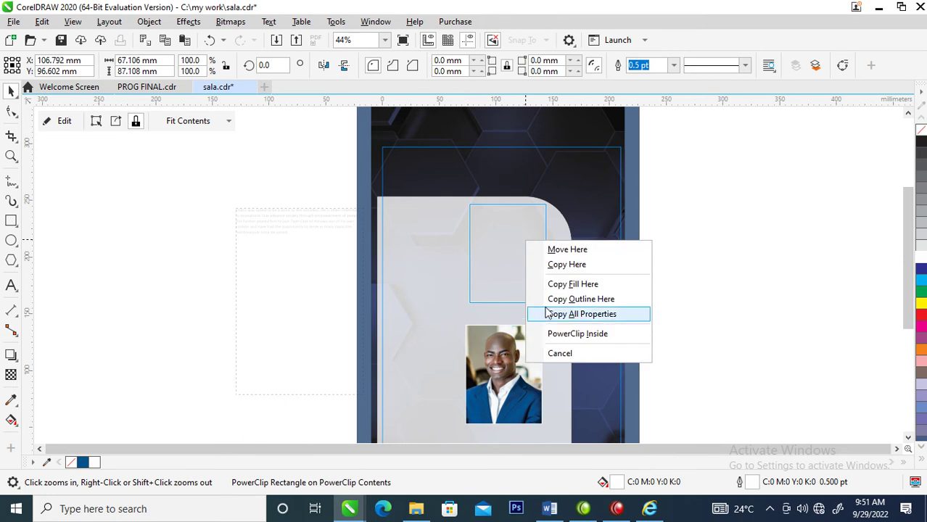
pyautogui.click(577, 335)
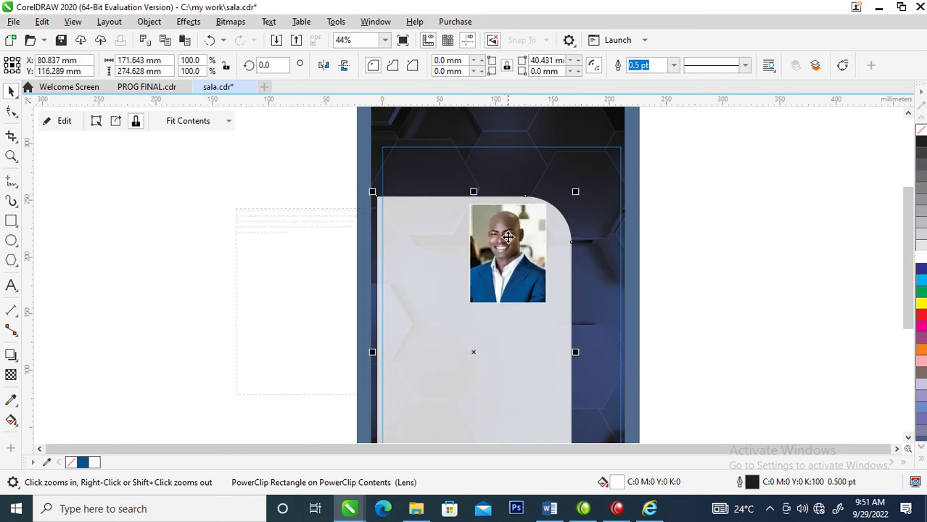
# Fit the clipped portrait into the panel's rounded upper-right corner and finish editing the background PowerClip
pyautogui.keyDown('ctrl'); pyautogui.click(508, 236); pyautogui.keyUp('ctrl')
pyautogui.moveTo(507, 235); pyautogui.dragTo(540, 233)
pyautogui.click(545, 261)
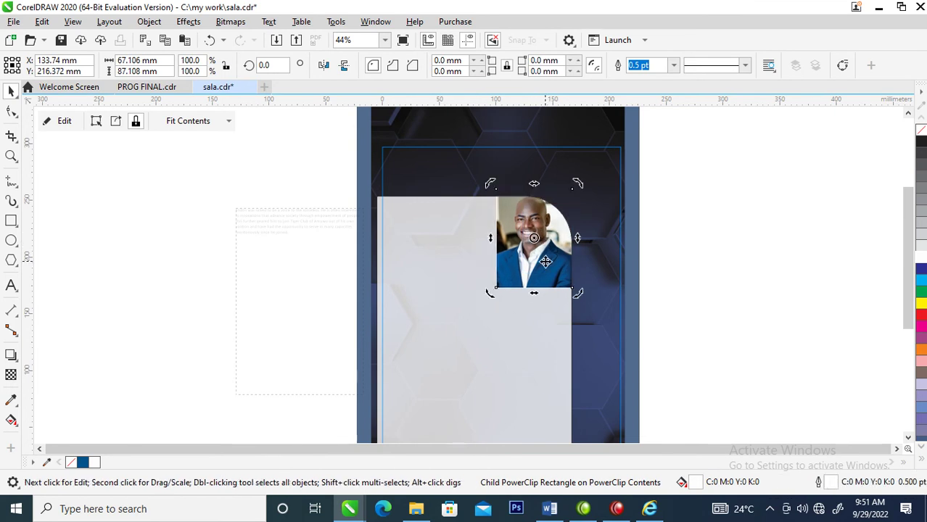
pyautogui.click(720, 253)
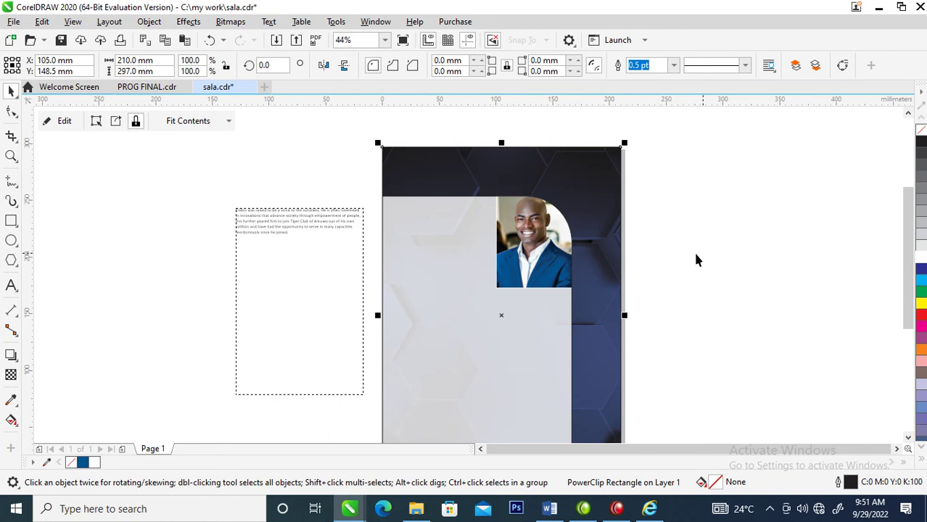
# Move the biography text frame further down beside the page
pyautogui.scroll(-2, 447, 265)
pyautogui.press('z')
pyautogui.moveTo(301, 211); pyautogui.dragTo(558, 300)
pyautogui.click(215, 210)
pyautogui.moveTo(215, 210); pyautogui.dragTo(235, 291)
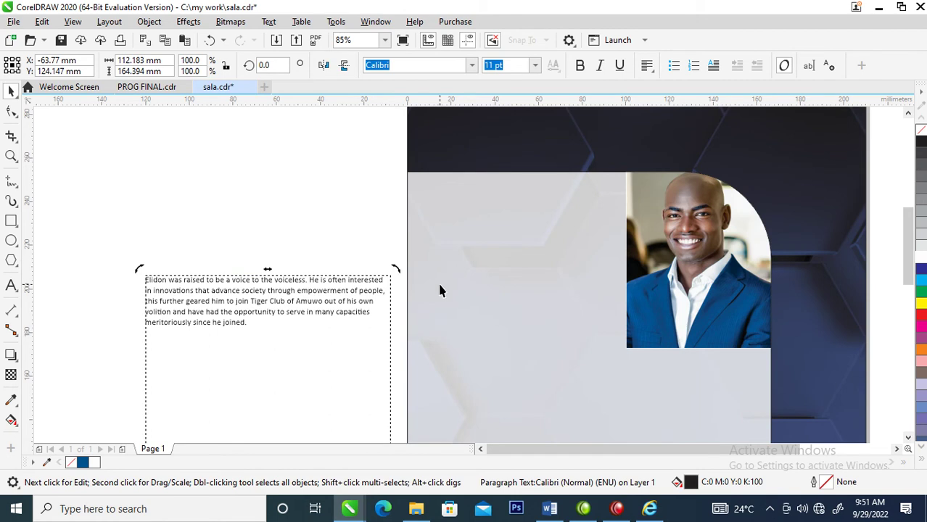
# Add the heading "Professional Profile" at the top of the white panel beside the portrait and set its font to FuturaTEE
pyautogui.press('F8')
pyautogui.click(484, 194)
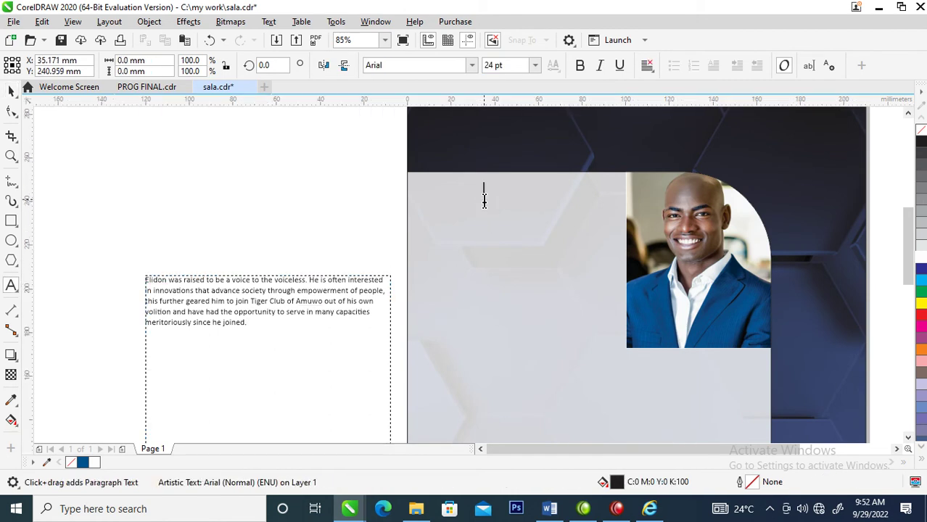
pyautogui.write('Profe')
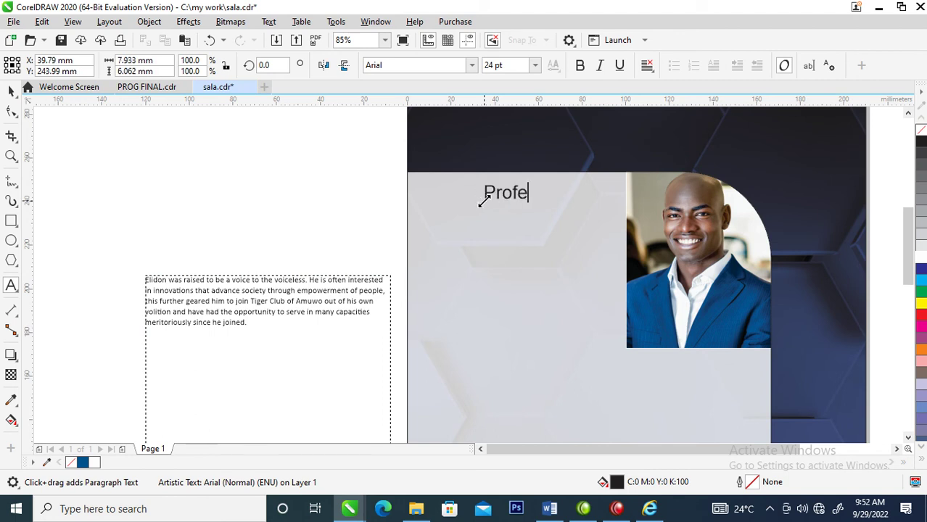
pyautogui.write('ssional Profile')
pyautogui.hotkey('ctrl', 'space')
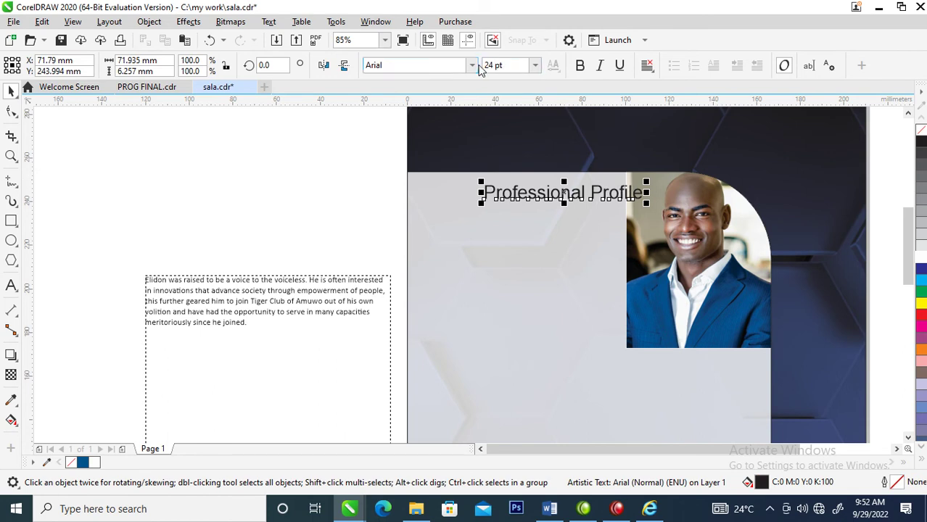
pyautogui.click(472, 65)
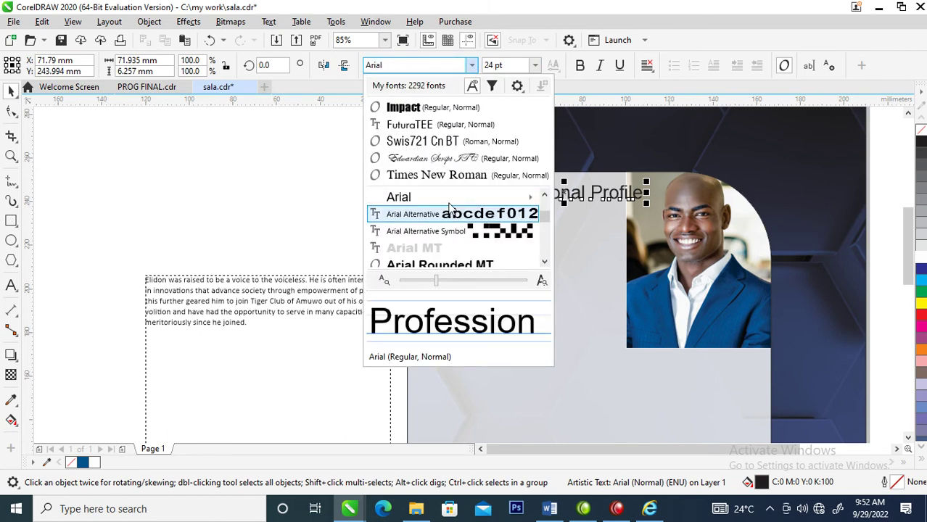
pyautogui.click(430, 125)
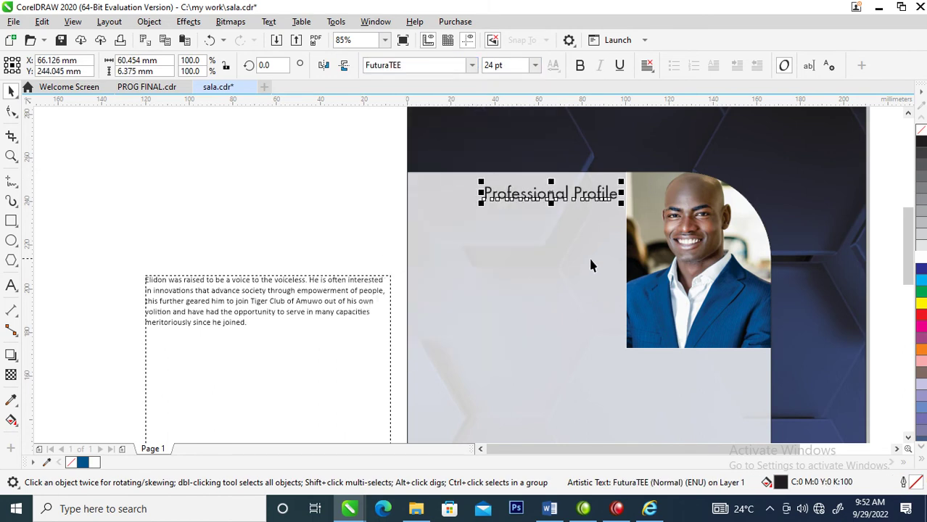
# Remove the space between the two words of the "Professional Profile" heading
pyautogui.doubleClick(573, 193)
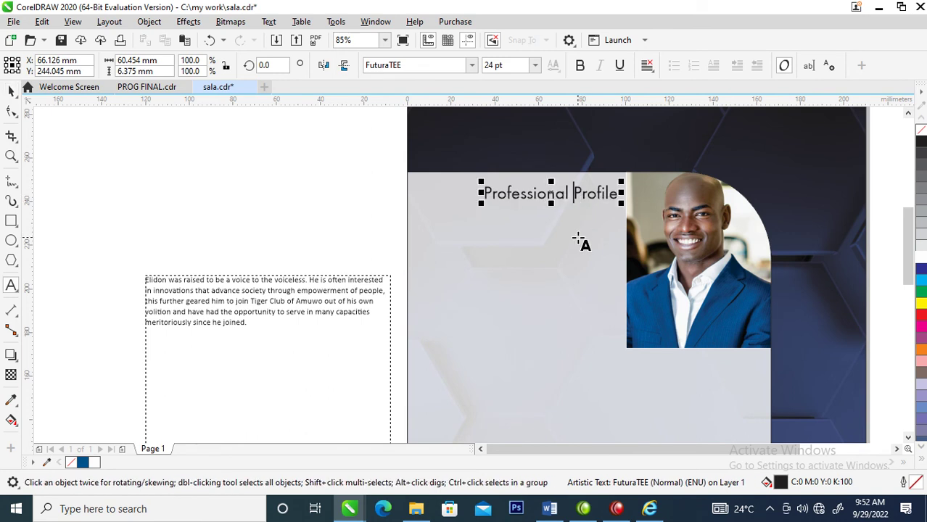
pyautogui.press('BackSpace')
pyautogui.hotkey('shift', 'Home')
pyautogui.click(471, 190)
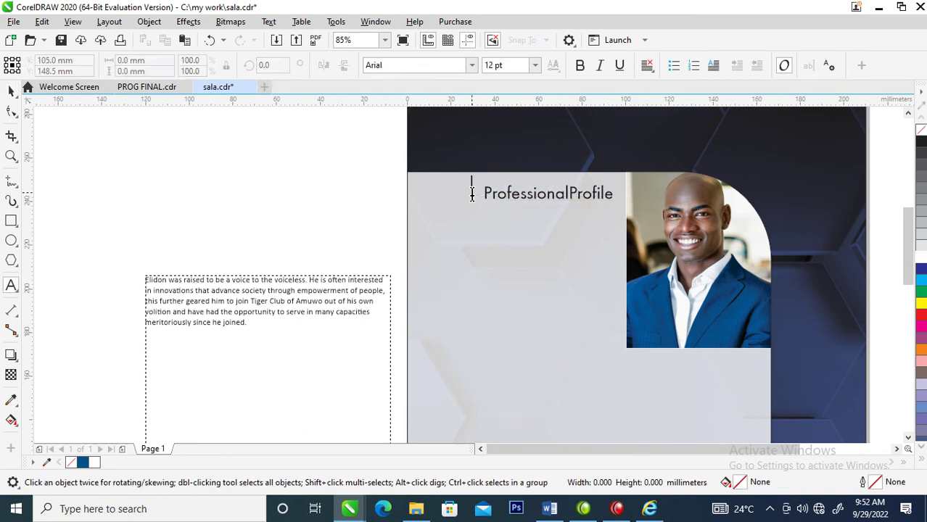
# Make the whole word "Profile" bold in the heading, leaving "Professional" in regular weight
pyautogui.doubleClick(595, 193)
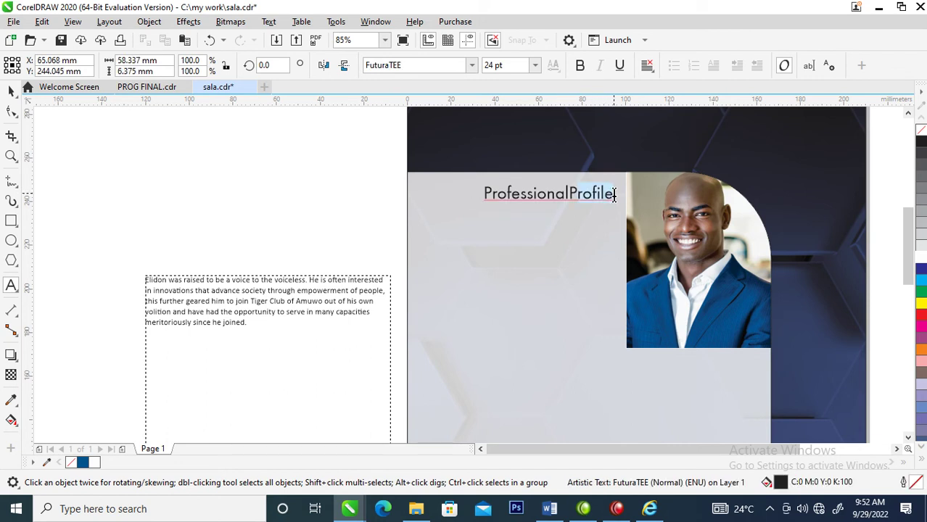
pyautogui.click(579, 66)
pyautogui.click(578, 194)
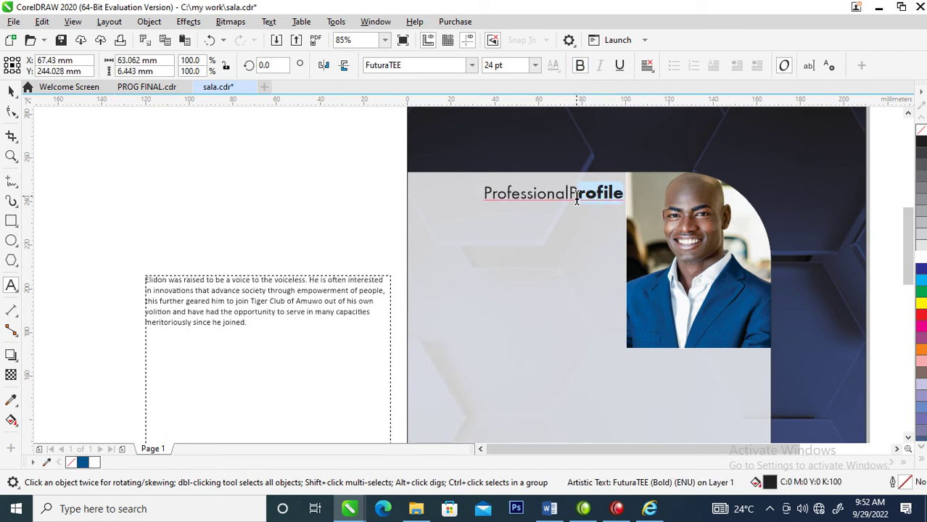
pyautogui.hotkey('shift', 'Home')
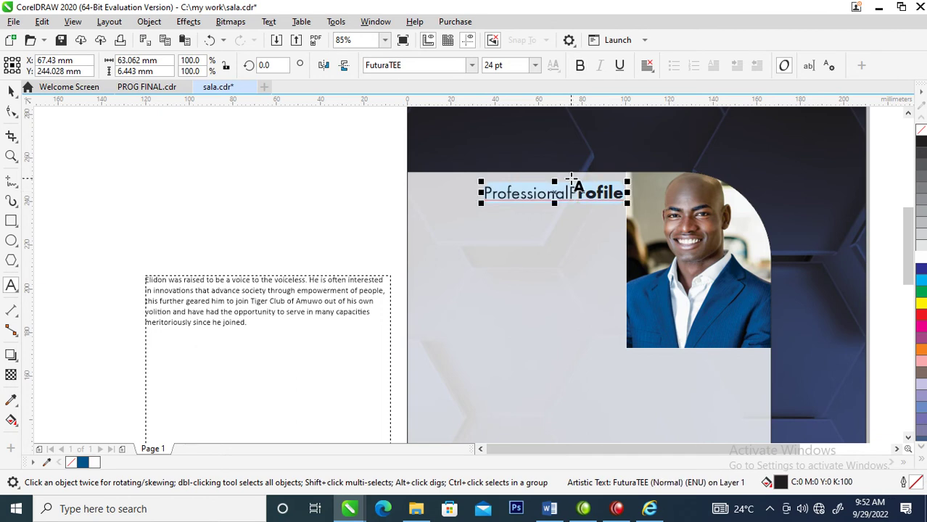
pyautogui.click(570, 190)
pyautogui.click(569, 191)
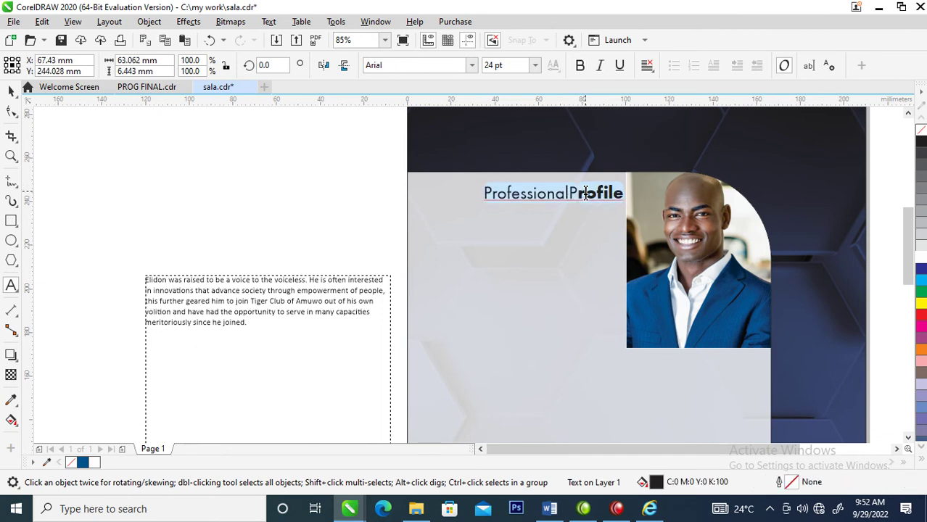
pyautogui.moveTo(569, 192); pyautogui.dragTo(584, 193)
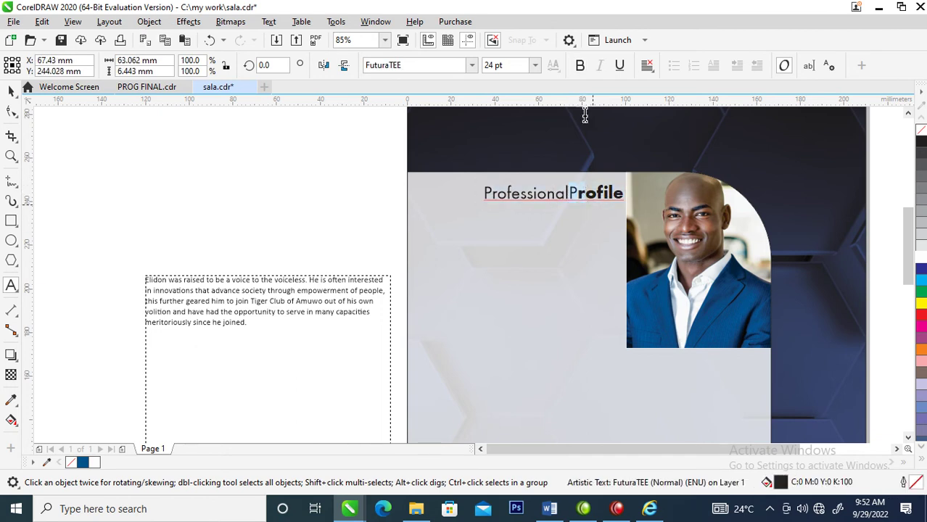
pyautogui.click(582, 65)
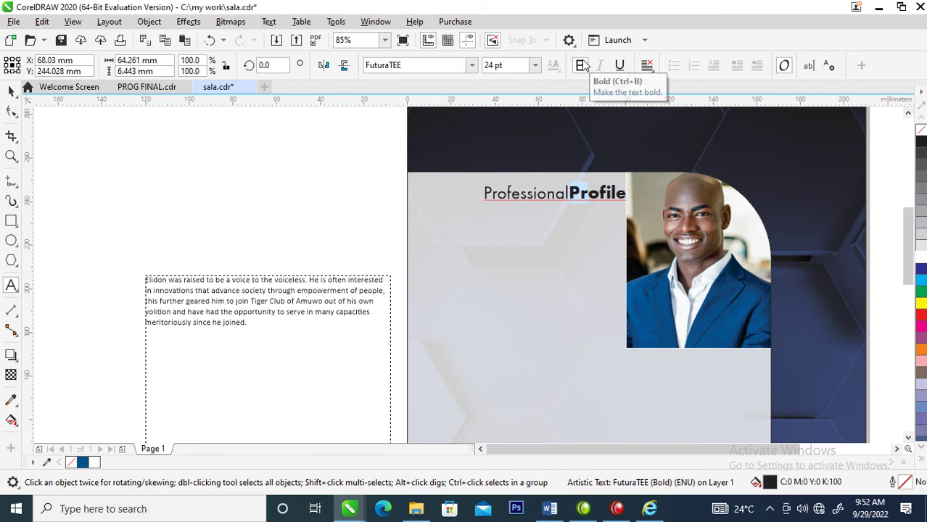
pyautogui.hotkey('ctrl', 'space')
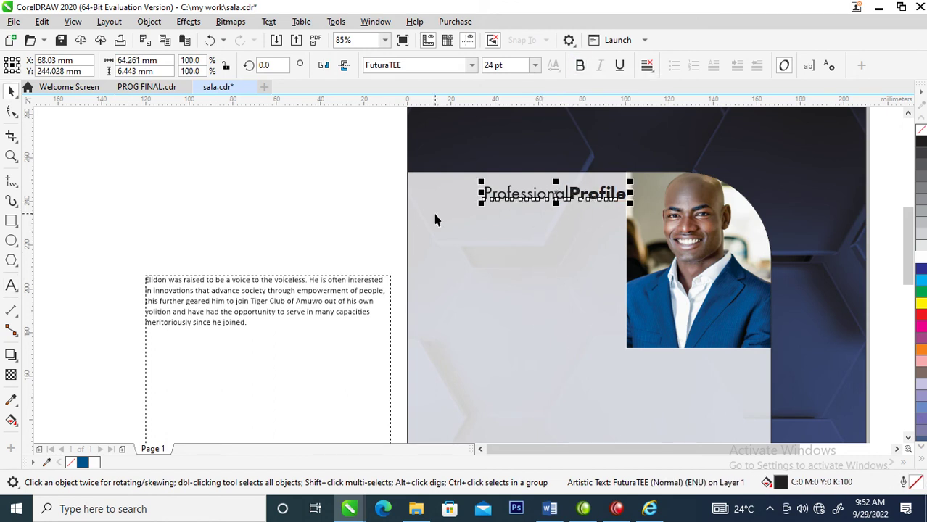
# Enlarge the heading to about 33.5 pt and break it so "Profile" sits on a second line
pyautogui.moveTo(477, 207); pyautogui.dragTo(476, 208)
pyautogui.moveTo(419, 233); pyautogui.dragTo(422, 232)
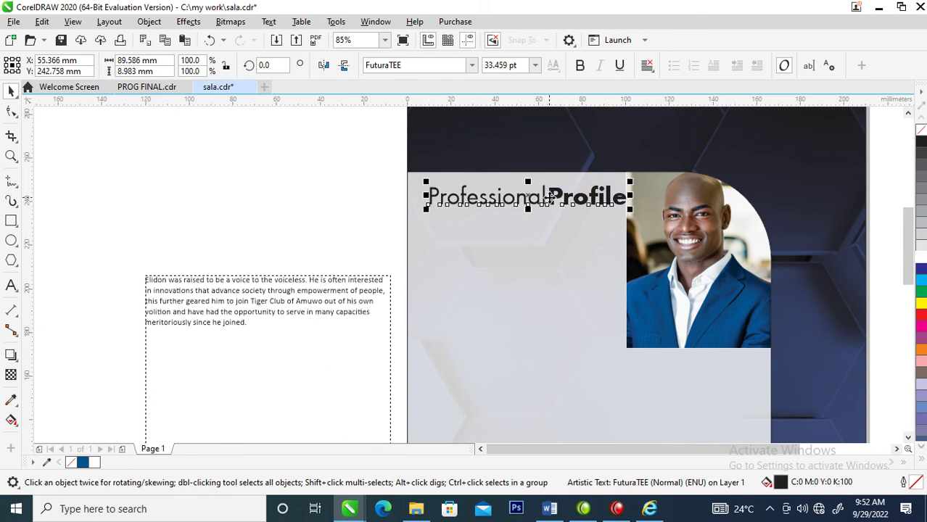
pyautogui.doubleClick(549, 197)
pyautogui.press('Return')
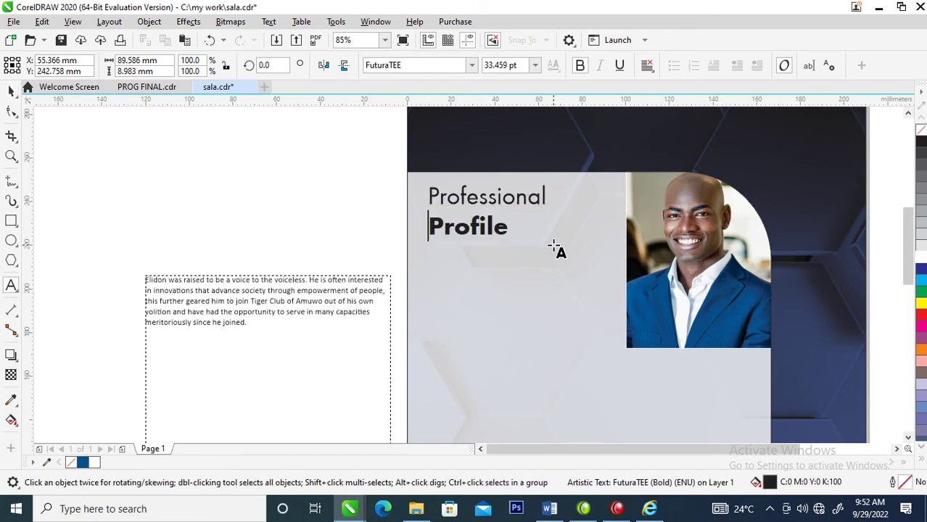
pyautogui.click(11, 90)
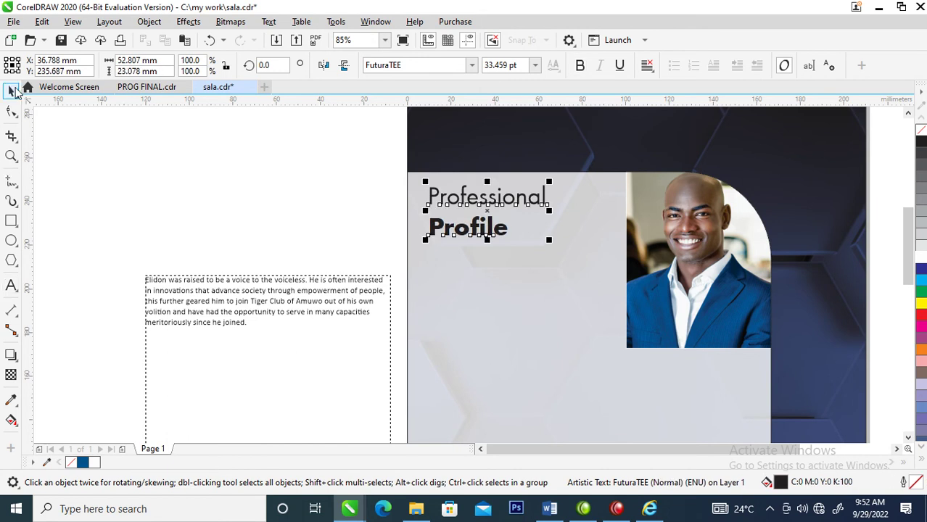
# Tighten the line spacing between "Professional" and "Profile" and move the heading lower on the white panel
pyautogui.click(10, 111)
pyautogui.moveTo(424, 242); pyautogui.dragTo(425, 231)
pyautogui.click(425, 232)
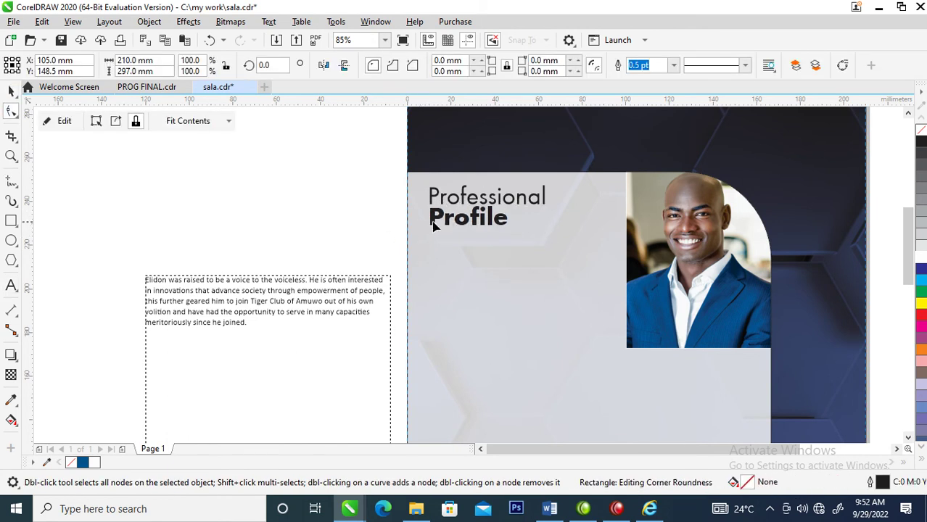
pyautogui.press('space')
pyautogui.moveTo(537, 206); pyautogui.dragTo(566, 284)
# Move the biography text frame onto the white panel below the heading and portrait
pyautogui.scroll(-5, 329, 271)
pyautogui.click(312, 256)
pyautogui.scroll(8, 312, 256)
pyautogui.scroll(-8, 653, 301)
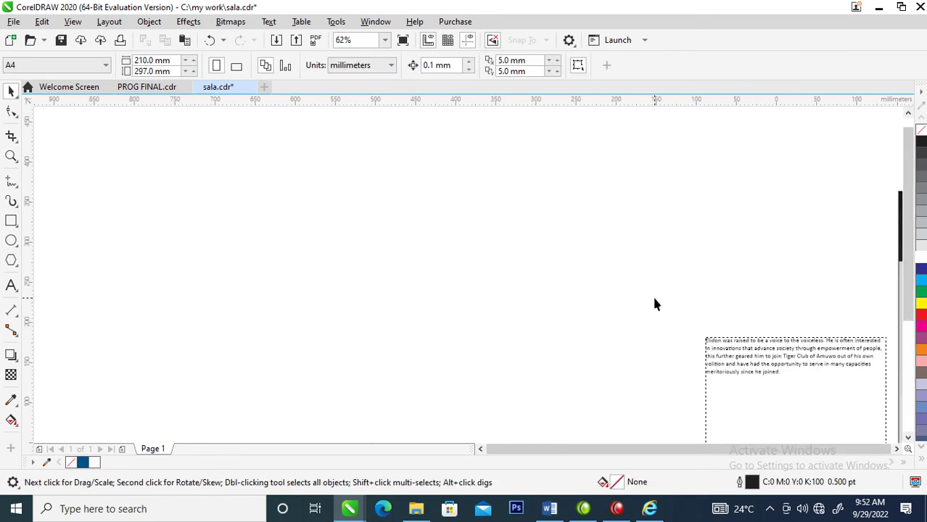
pyautogui.press('z')
pyautogui.scroll(4, 803, 358)
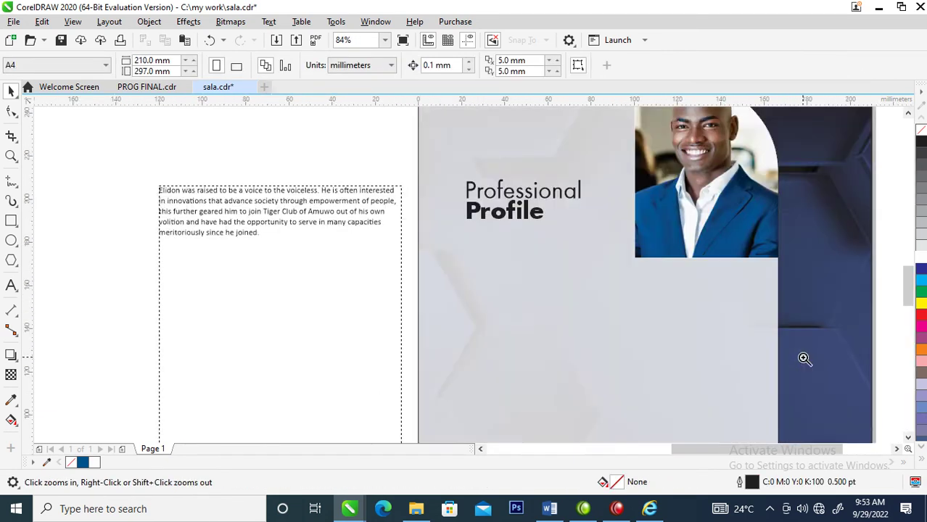
pyautogui.scroll(2, 621, 304)
pyautogui.scroll(-6, 444, 270)
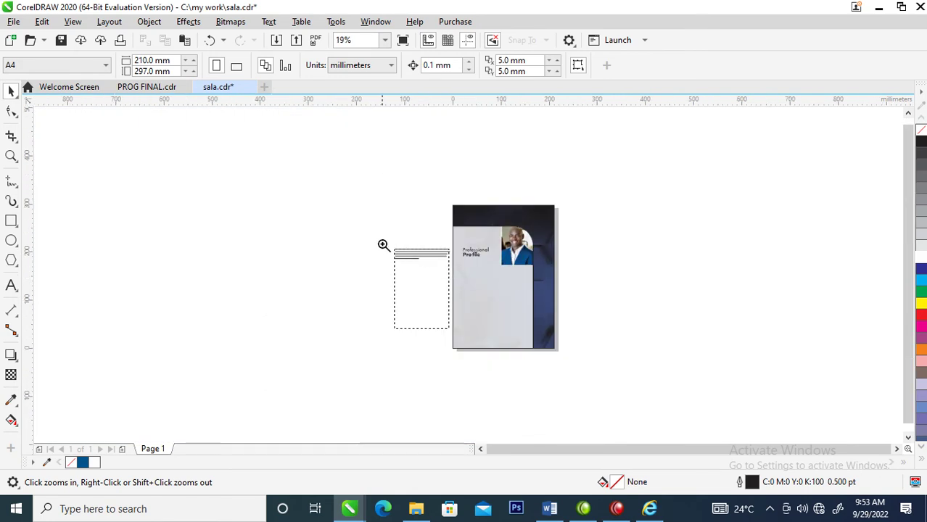
pyautogui.click(376, 242)
pyautogui.press('Tab')
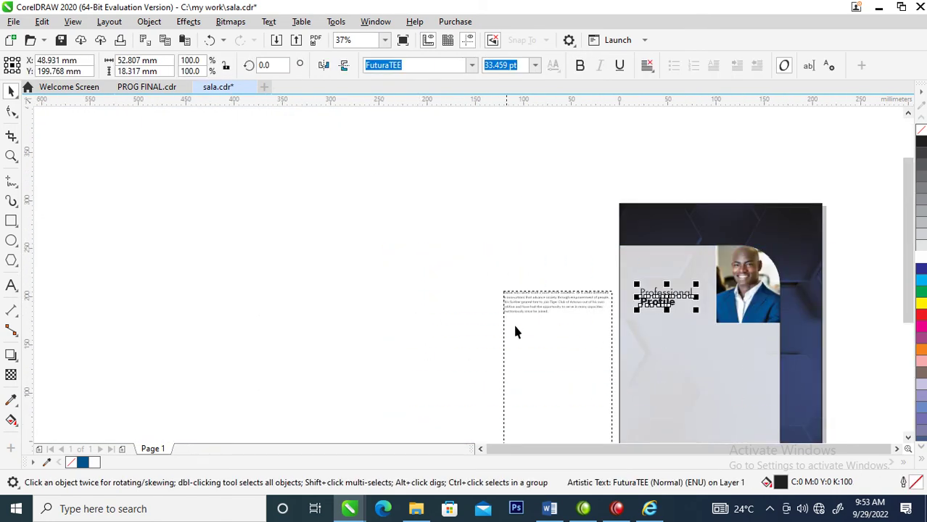
pyautogui.press('z')
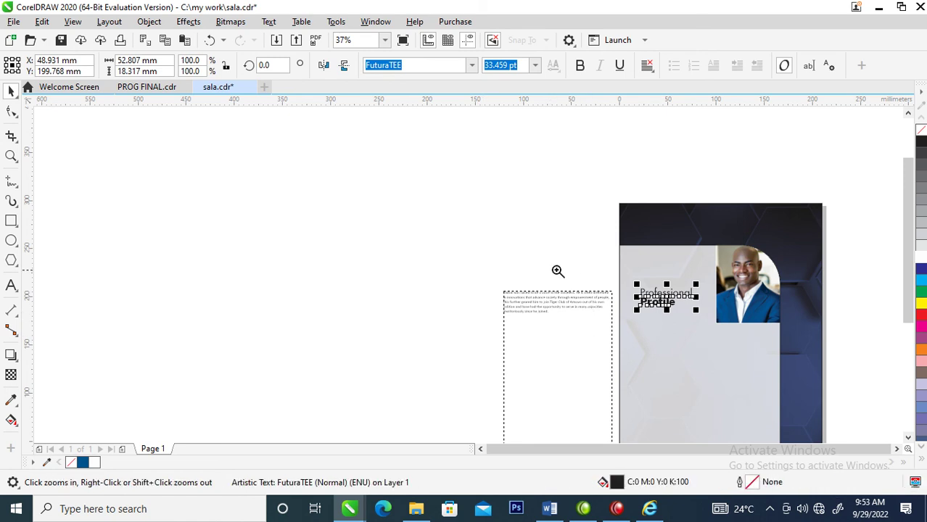
pyautogui.moveTo(507, 283); pyautogui.dragTo(659, 323)
pyautogui.scroll(-7, 657, 315)
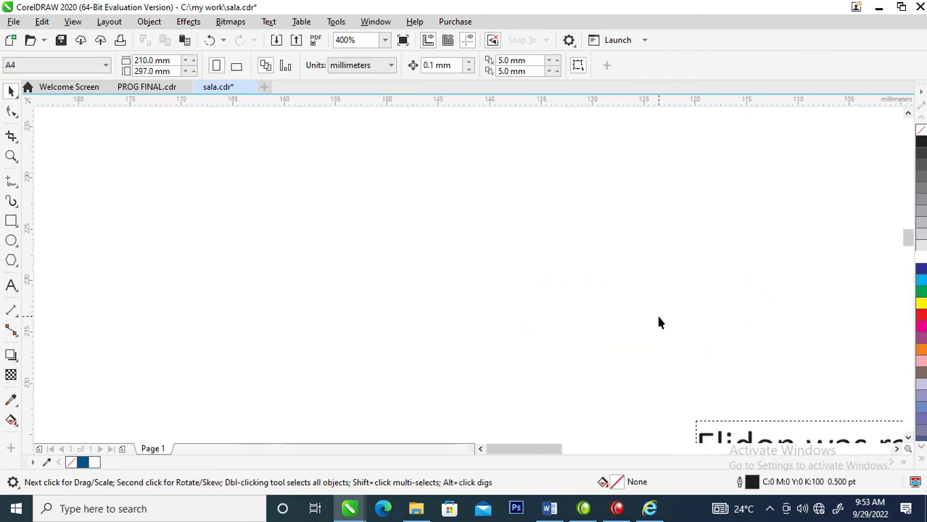
pyautogui.press('z')
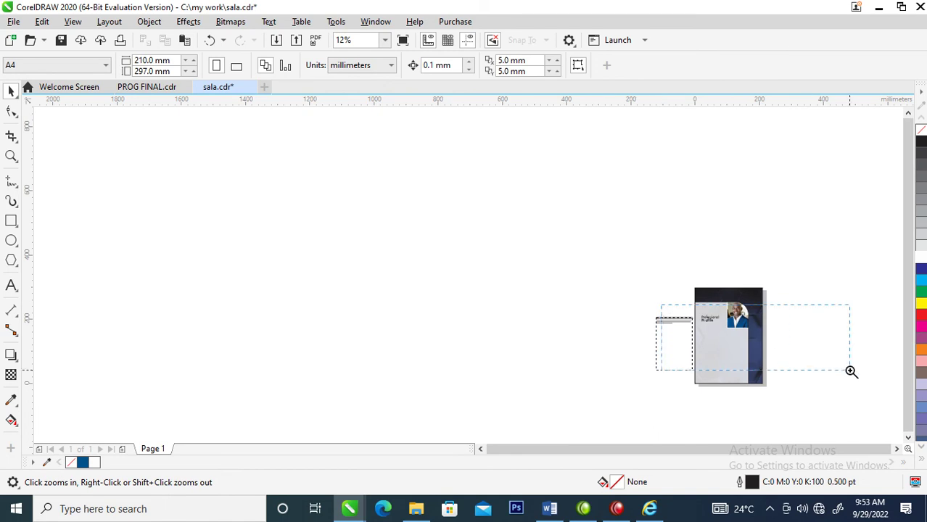
pyautogui.moveTo(828, 377); pyautogui.dragTo(661, 300)
pyautogui.press('space')
pyautogui.moveTo(164, 197); pyautogui.dragTo(375, 262)
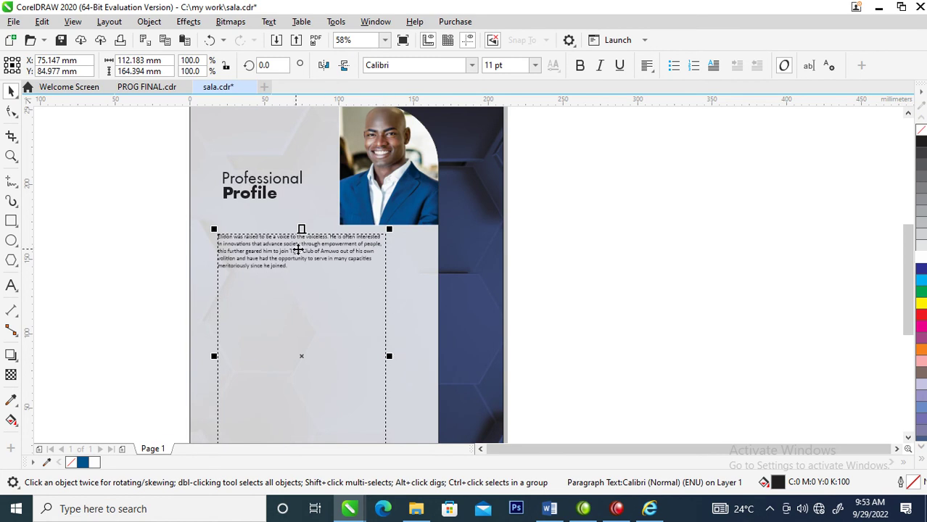
# Copy the person's first name from the biography and paste it as separate artistic text between the heading and the biography
pyautogui.press('z')
pyautogui.click(314, 293)
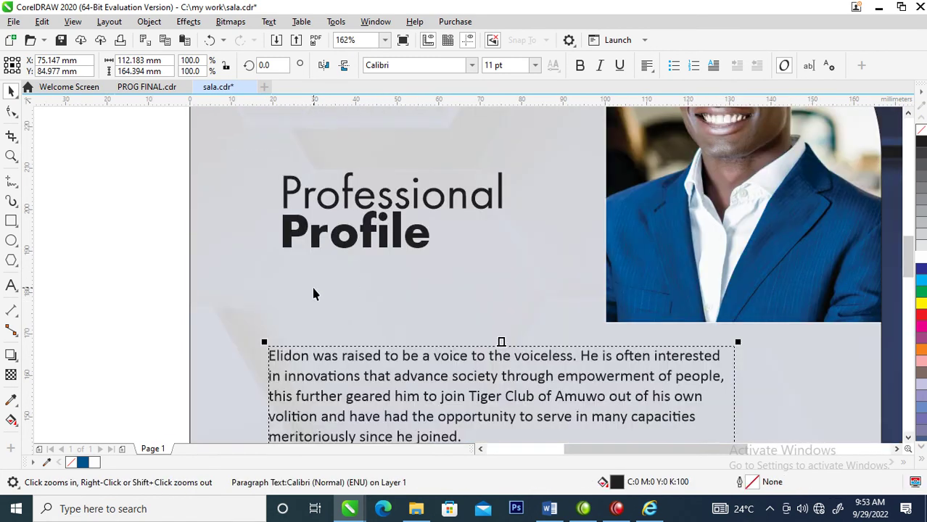
pyautogui.press('space')
pyautogui.doubleClick(312, 356)
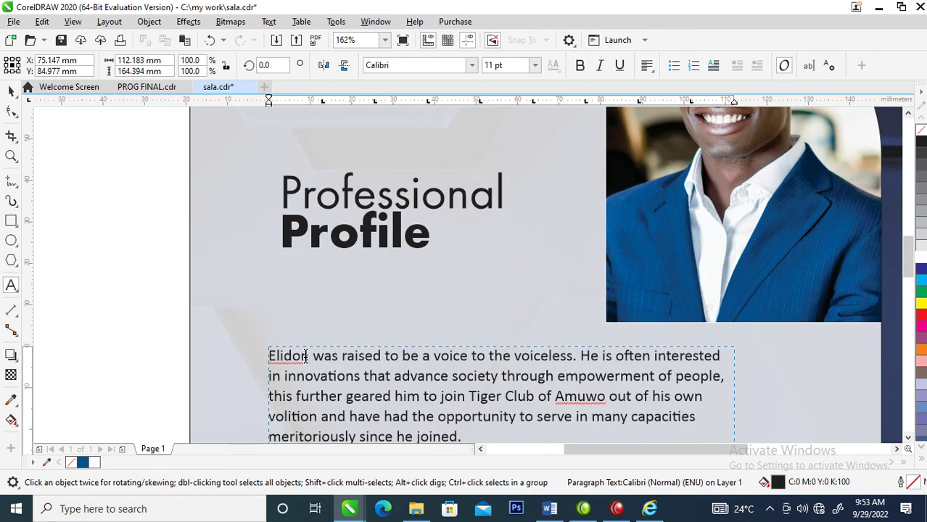
pyautogui.press('Escape')
pyautogui.click(311, 296)
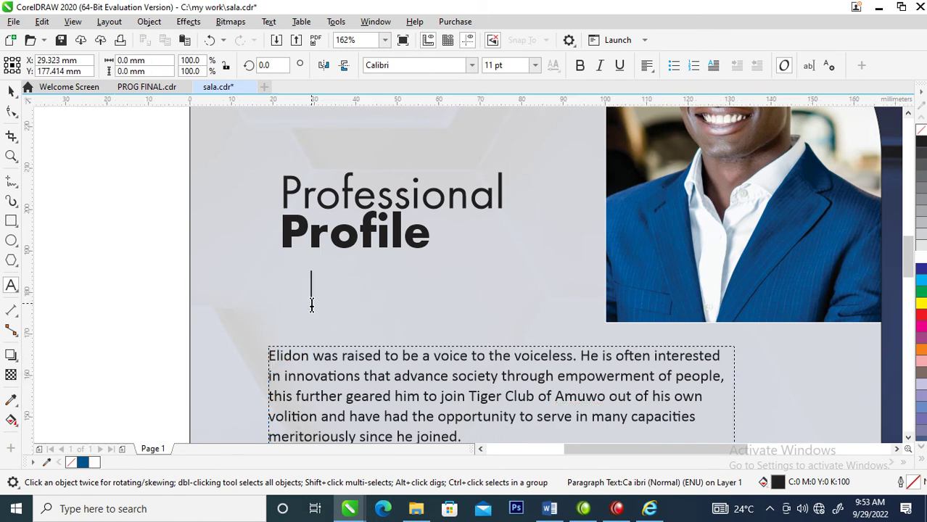
pyautogui.hotkey('ctrl', 'v')
pyautogui.press('Escape')
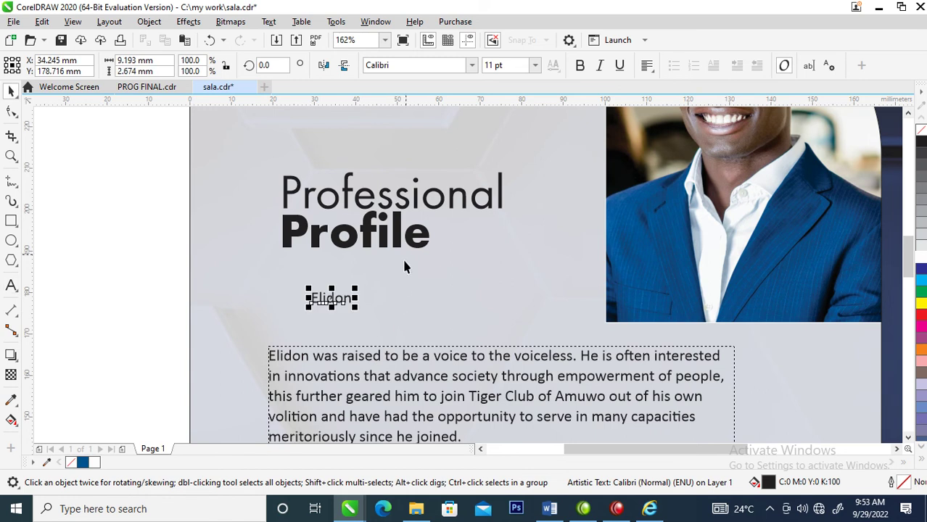
# Style the separate name like the heading in FuturaTEE, fill it blue (C100 M100), and enlarge it to about 52.6 pt above the biography
pyautogui.moveTo(412, 234); pyautogui.dragTo(352, 292)
pyautogui.click(434, 409)
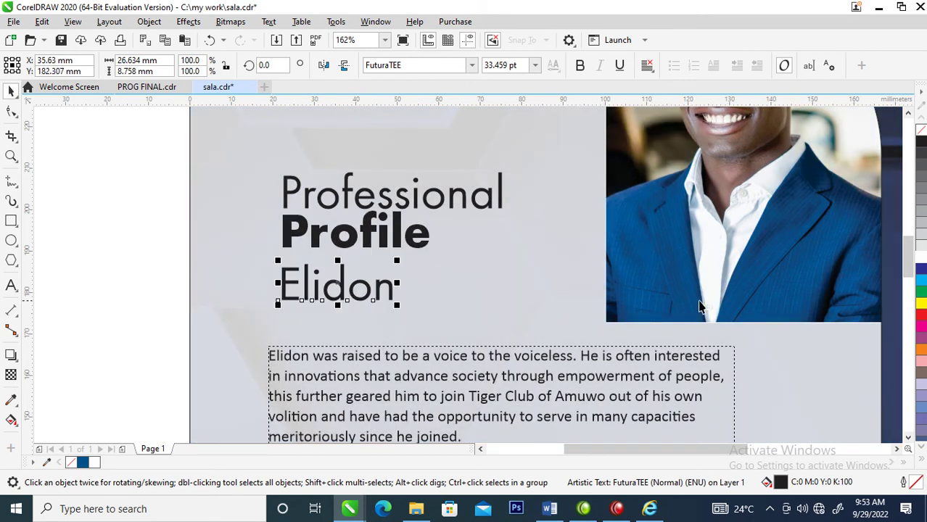
pyautogui.click(919, 270)
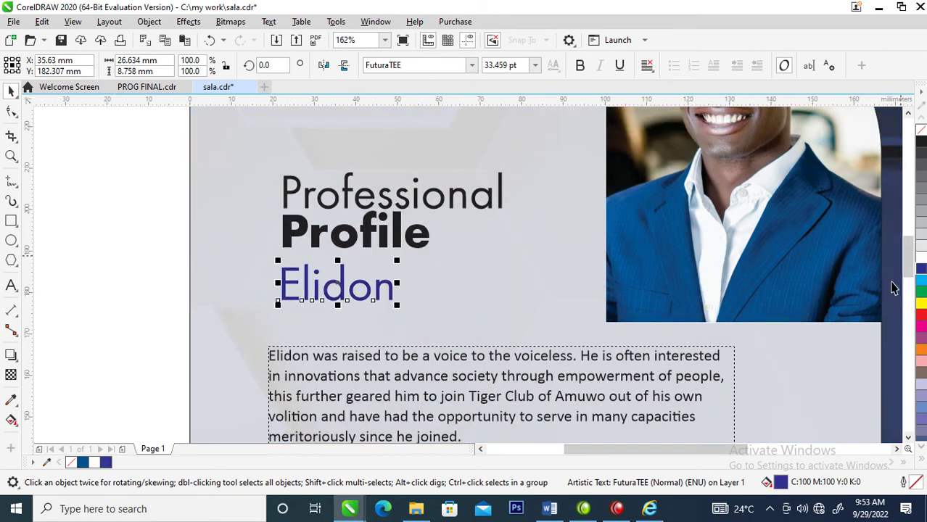
pyautogui.moveTo(396, 303); pyautogui.dragTo(459, 353)
pyautogui.moveTo(432, 293); pyautogui.dragTo(432, 311)
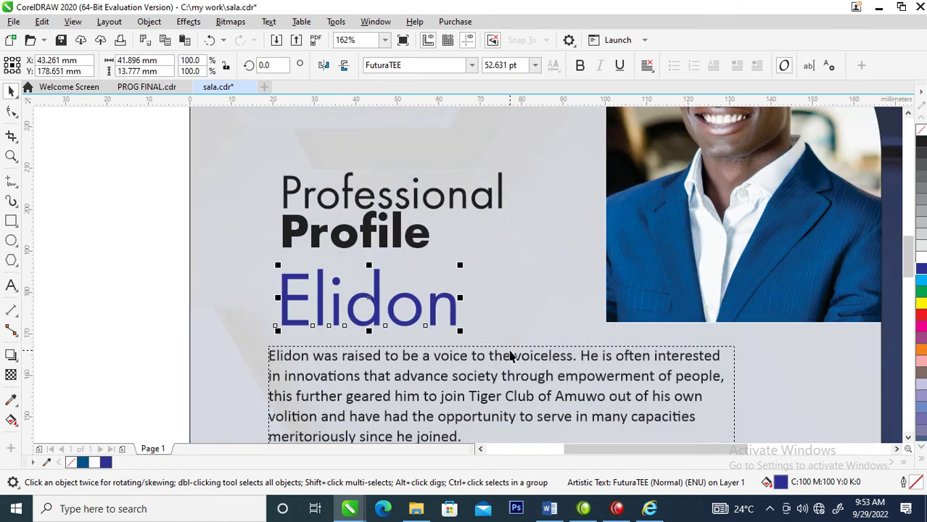
# Draw a bar about 34 by 3.4 mm between the name and the portrait, with fill and outline in the same blue
pyautogui.click(12, 222)
pyautogui.moveTo(466, 307); pyautogui.dragTo(609, 324)
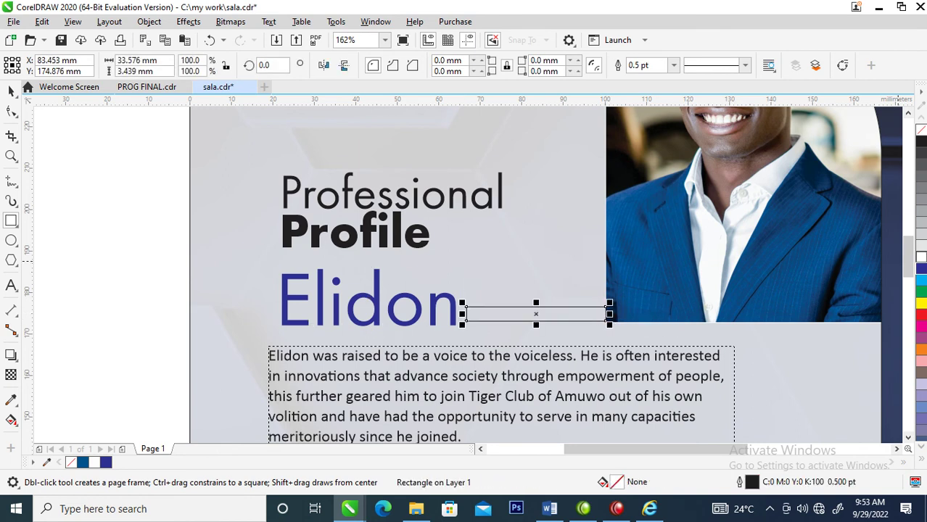
pyautogui.press('space')
pyautogui.click(917, 270)
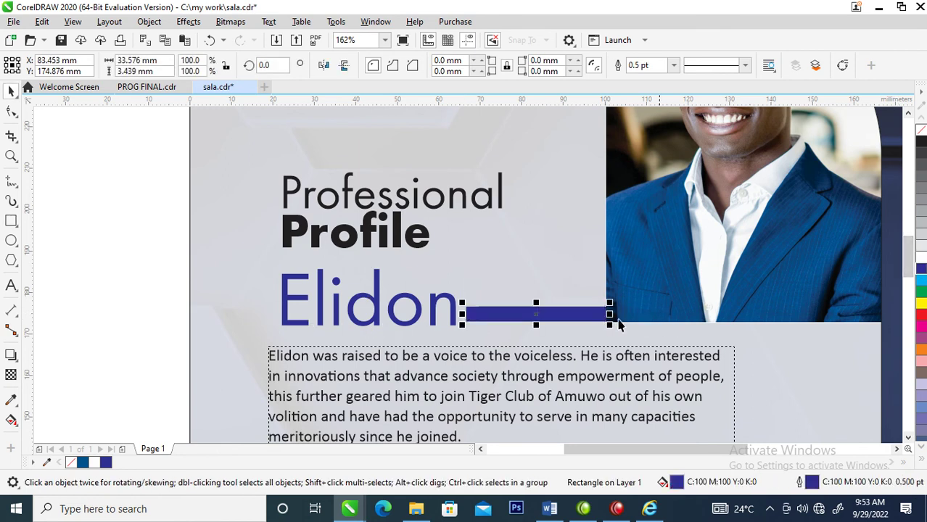
# Align the bottom edge of the name with the bottom edge of the blue bar
pyautogui.doubleClick(445, 303)
pyautogui.hotkey('ctrl', 'space')
pyautogui.keyDown('shift'); pyautogui.click(491, 313); pyautogui.keyUp('shift')
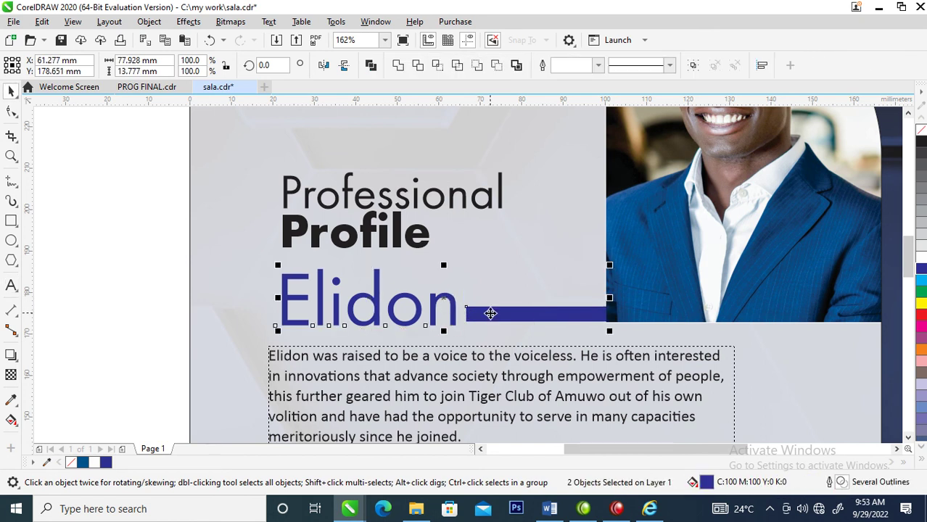
pyautogui.press('b')
# Copy the whole biography paragraph and paste it repeatedly after its last sentence to fill the text frame
pyautogui.scroll(-5, 491, 314)
pyautogui.press('z')
pyautogui.rightClick(435, 321)
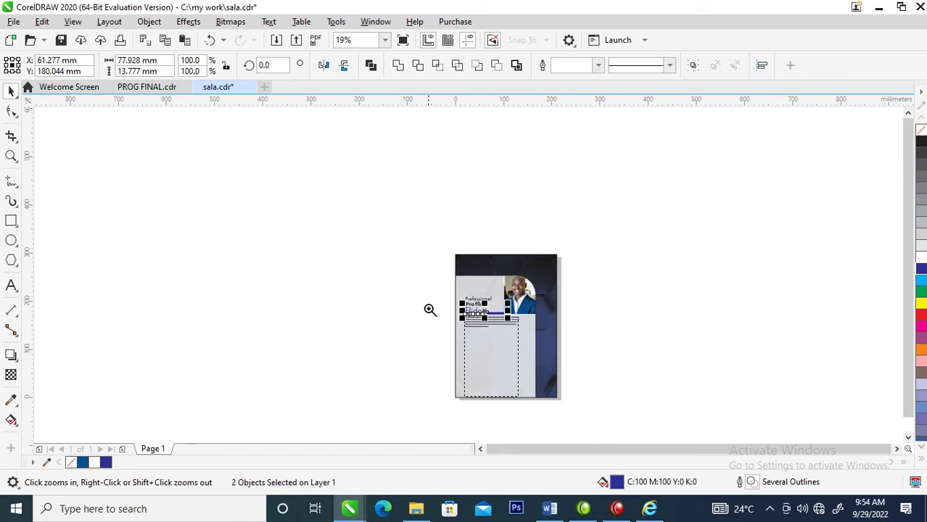
pyautogui.moveTo(551, 358); pyautogui.dragTo(439, 309)
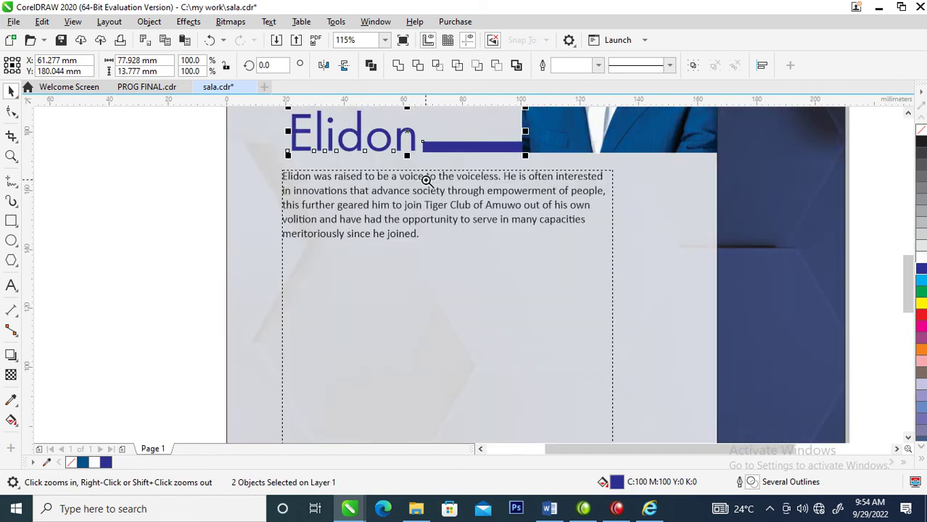
pyautogui.press('F8')
pyautogui.click(555, 194)
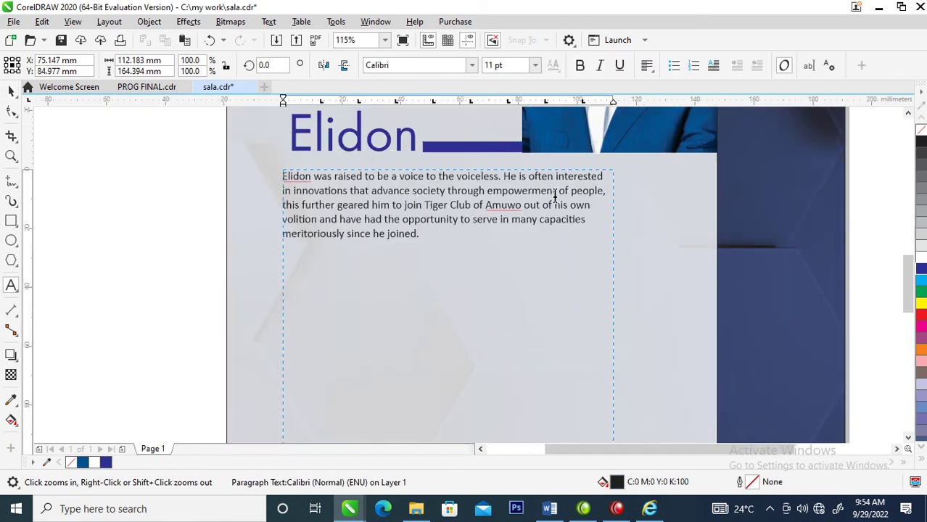
pyautogui.moveTo(421, 236); pyautogui.dragTo(295, 187)
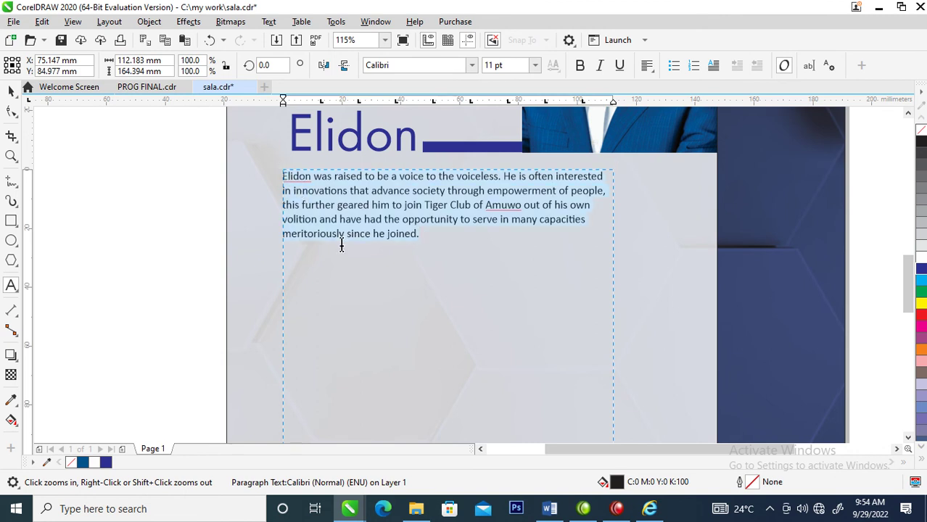
pyautogui.click(446, 242)
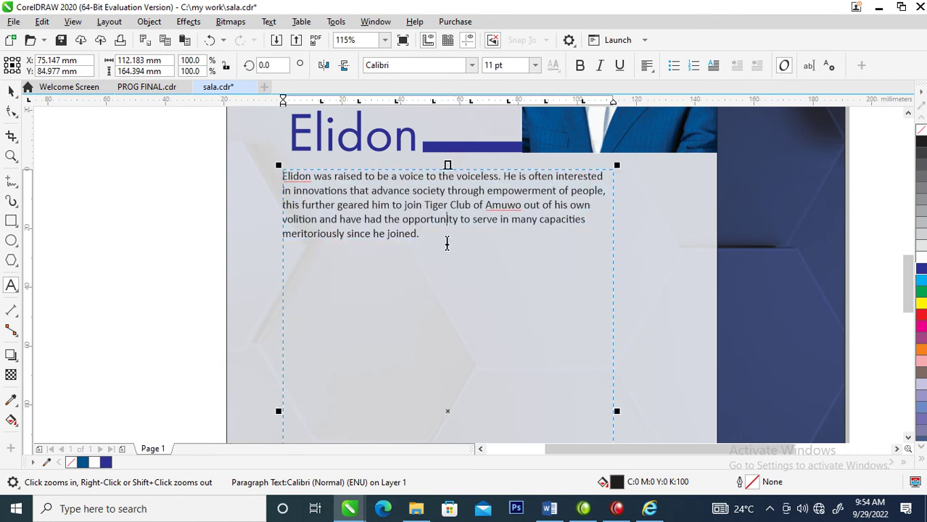
pyautogui.click(427, 239)
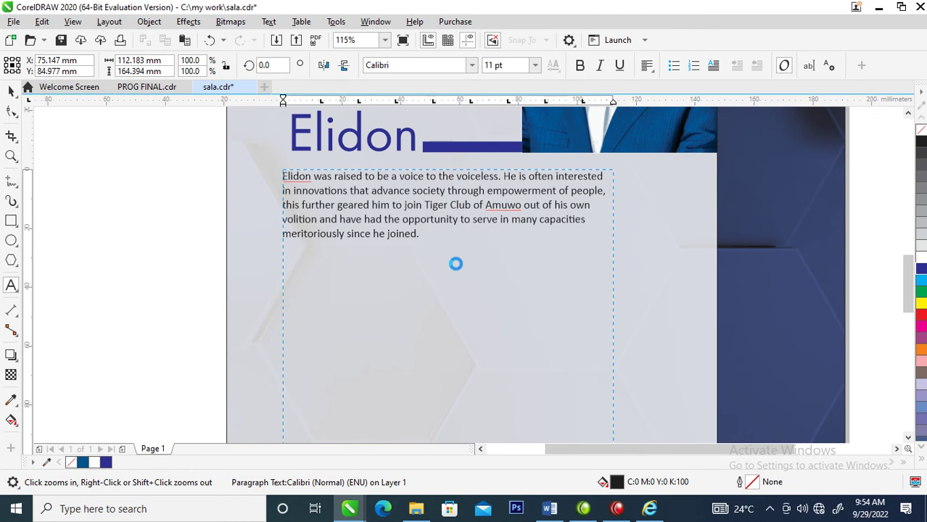
pyautogui.hotkey('ctrl', 'v')
pyautogui.hotkey('ctrl', 'v')
pyautogui.hotkey('ctrl', 'v')
pyautogui.hotkey('ctrl', 'v')
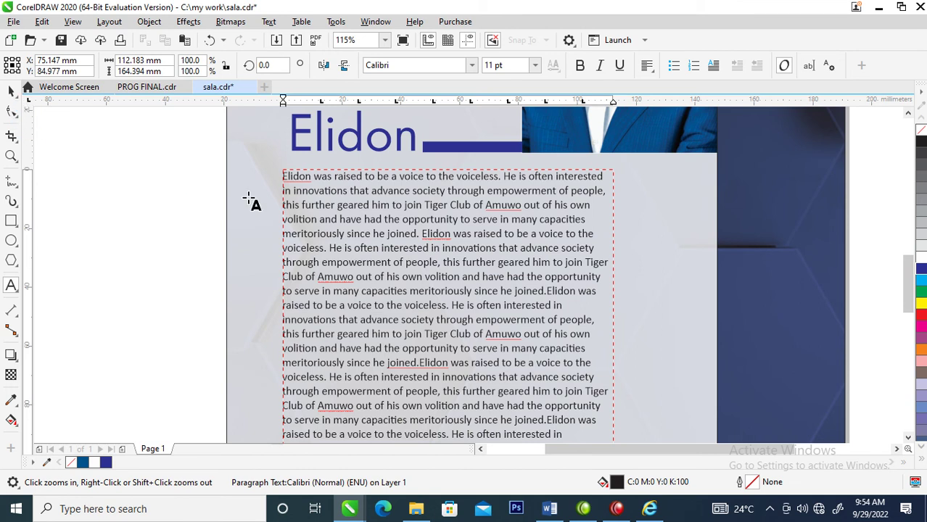
# Set the biography text's alignment to Full Justify
pyautogui.click(11, 89)
pyautogui.click(597, 178)
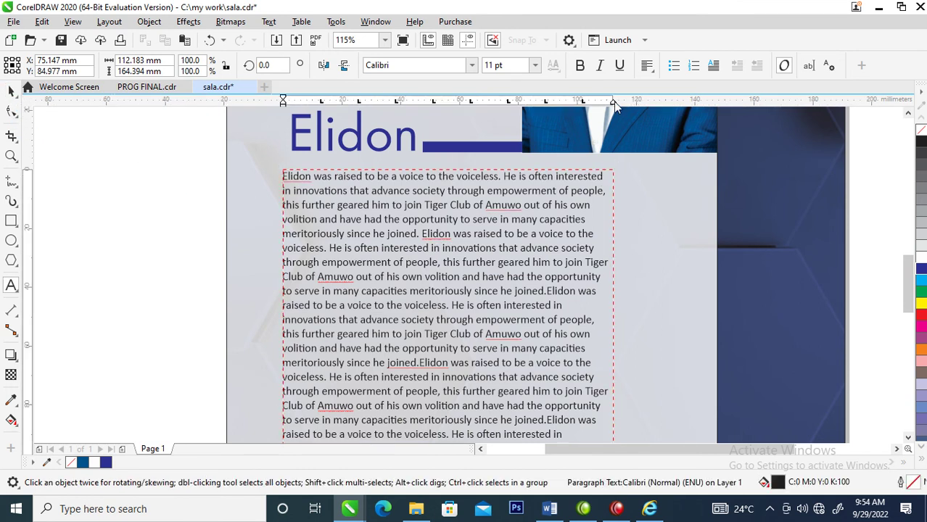
pyautogui.click(647, 67)
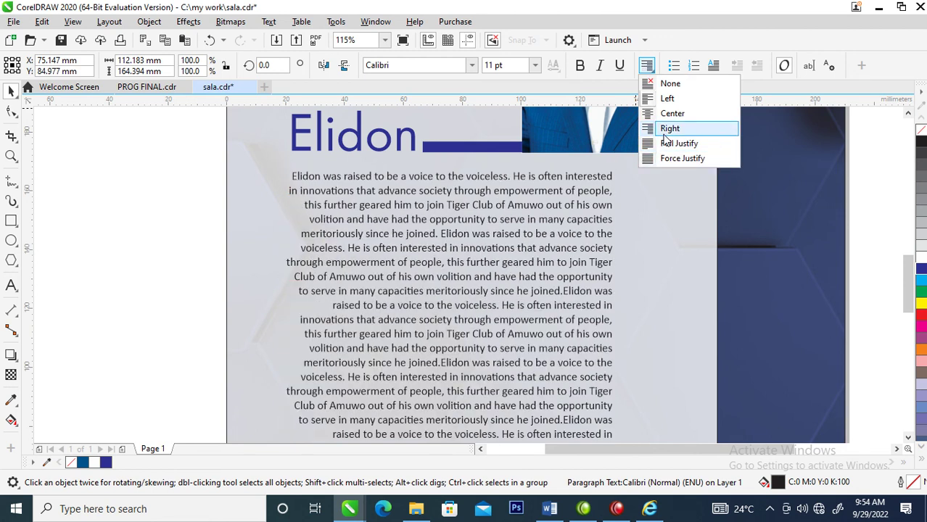
pyautogui.click(665, 143)
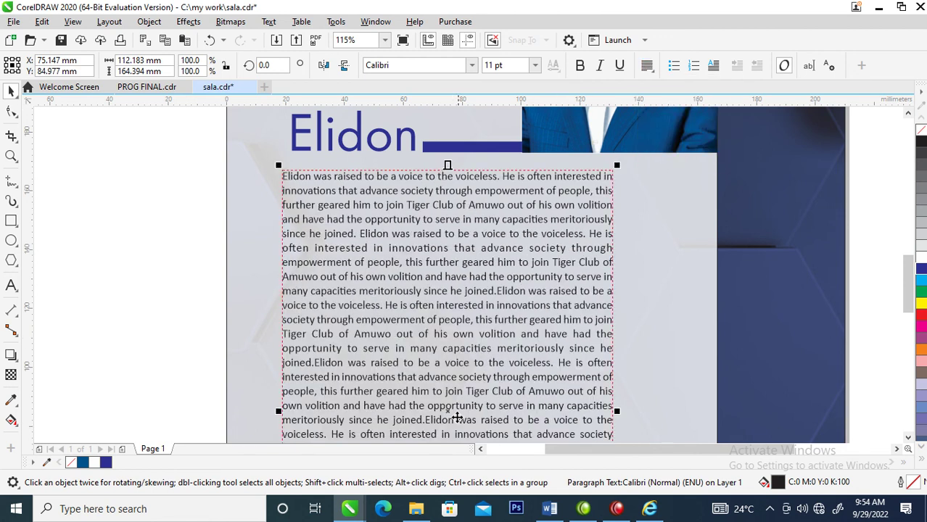
# Break the biography into two paragraphs with a blank line after its second repetition
pyautogui.doubleClick(491, 352)
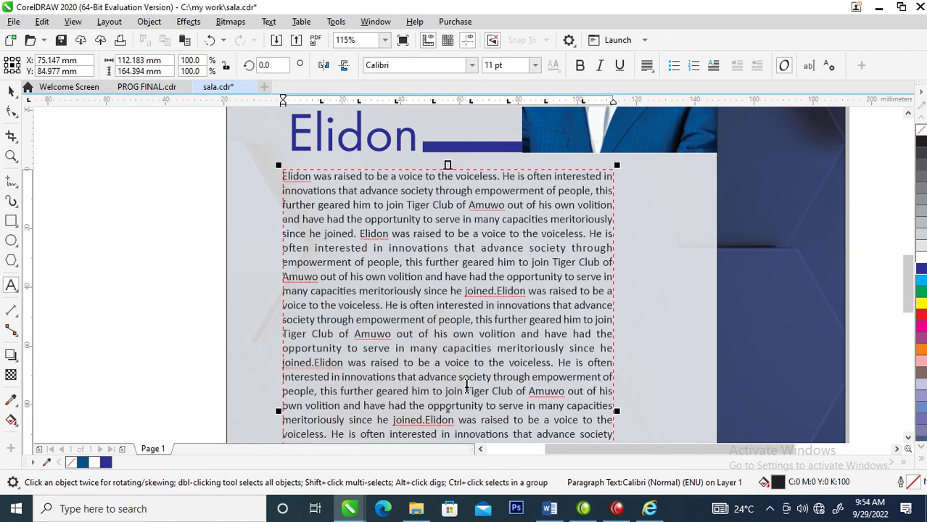
pyautogui.click(497, 291)
pyautogui.press('Return')
pyautogui.press('Return')
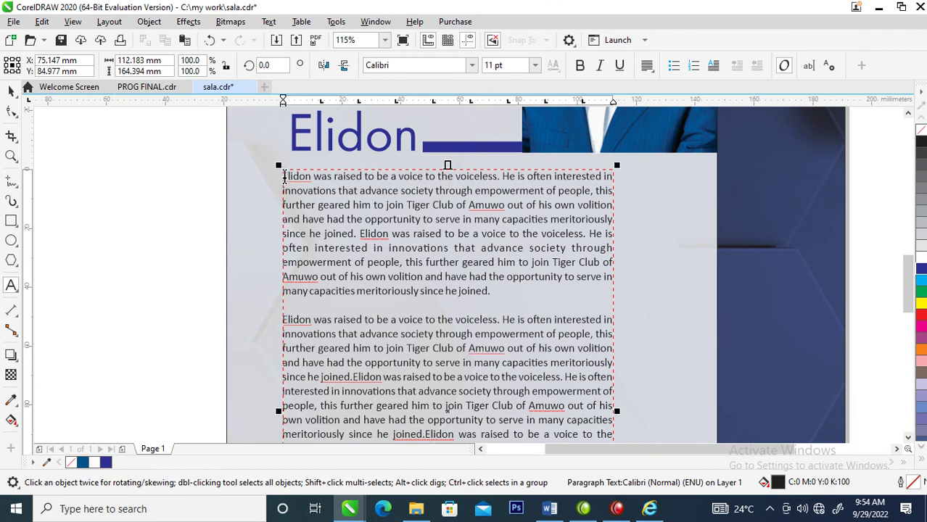
# Add a drop cap to the first biography paragraph and set the whole biography in FuturaTEE
pyautogui.click(285, 176)
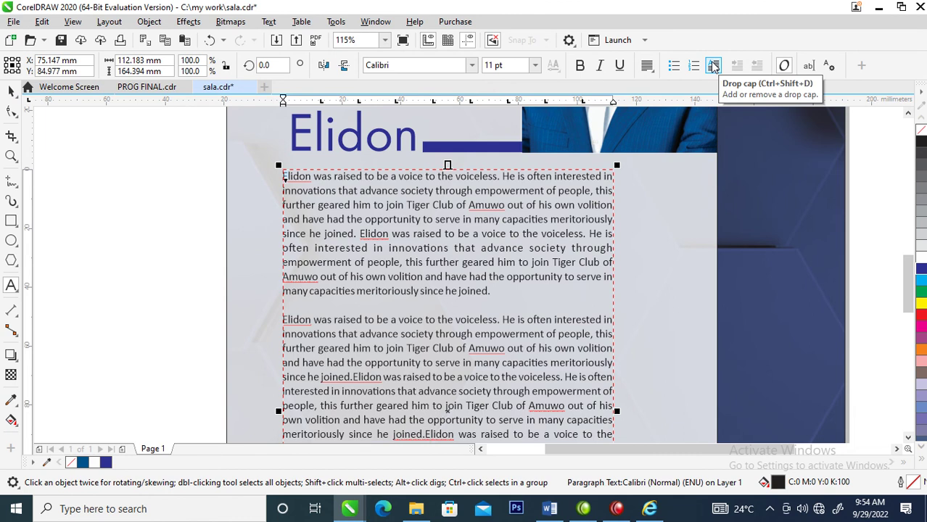
pyautogui.click(713, 66)
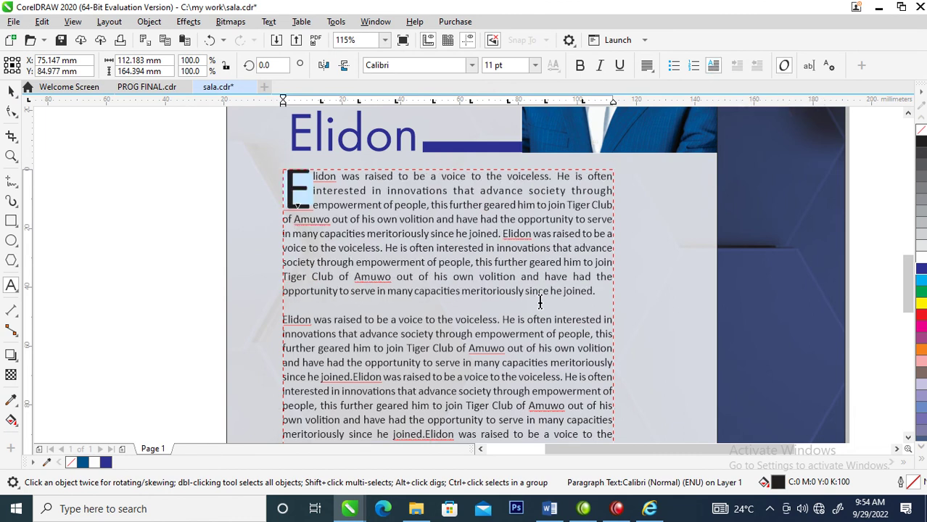
pyautogui.hotkey('ctrl', 'space')
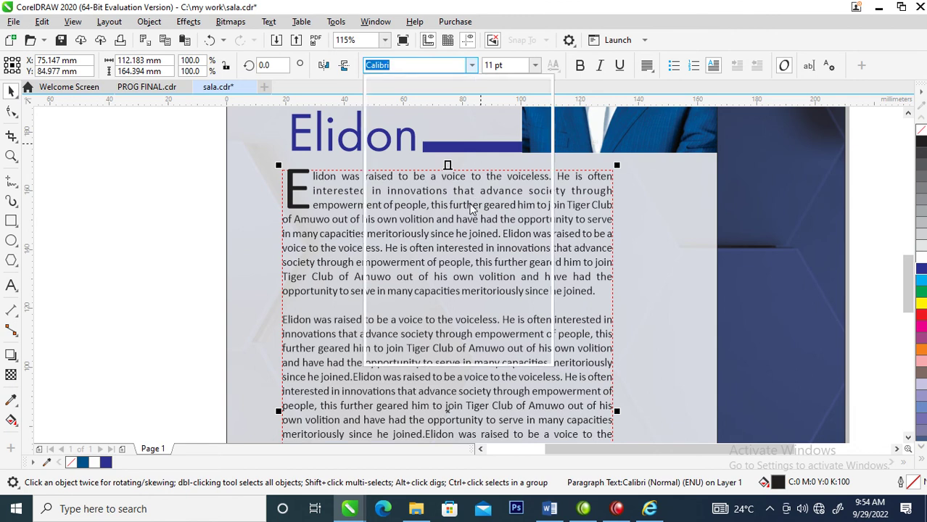
pyautogui.click(473, 66)
pyautogui.click(429, 108)
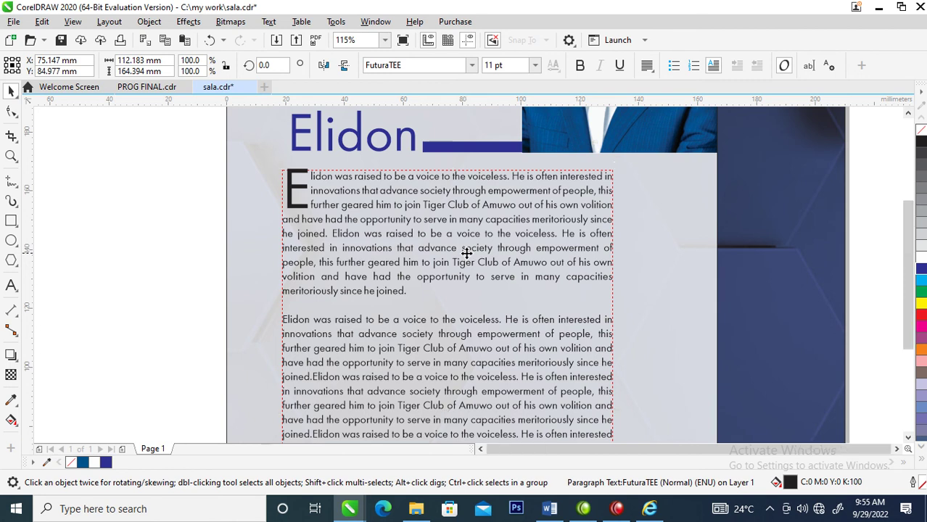
# Resize the biography text frame to about 132 mm wide and 147 mm high
pyautogui.hotkey('shift', 'F4')
pyautogui.moveTo(504, 346); pyautogui.dragTo(524, 362)
pyautogui.click(523, 361)
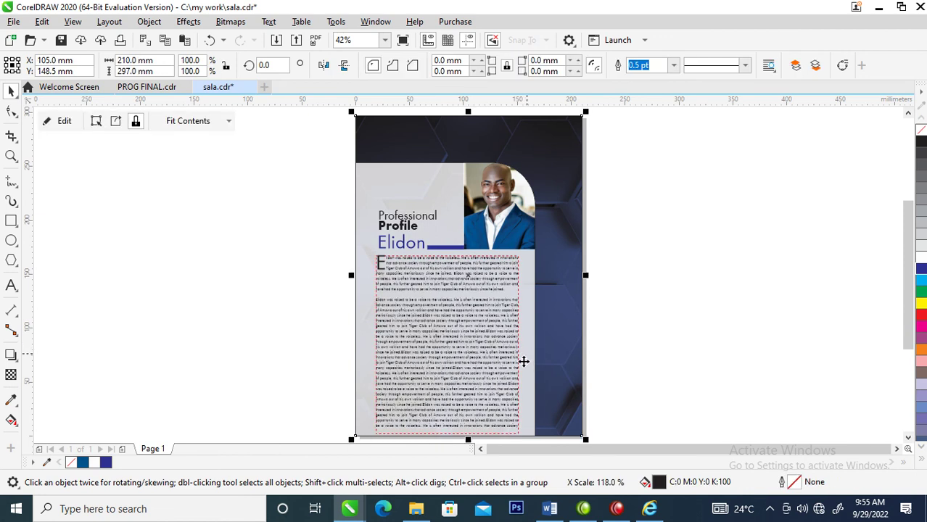
pyautogui.click(457, 435)
pyautogui.doubleClick(451, 430)
pyautogui.moveTo(451, 430); pyautogui.dragTo(451, 416)
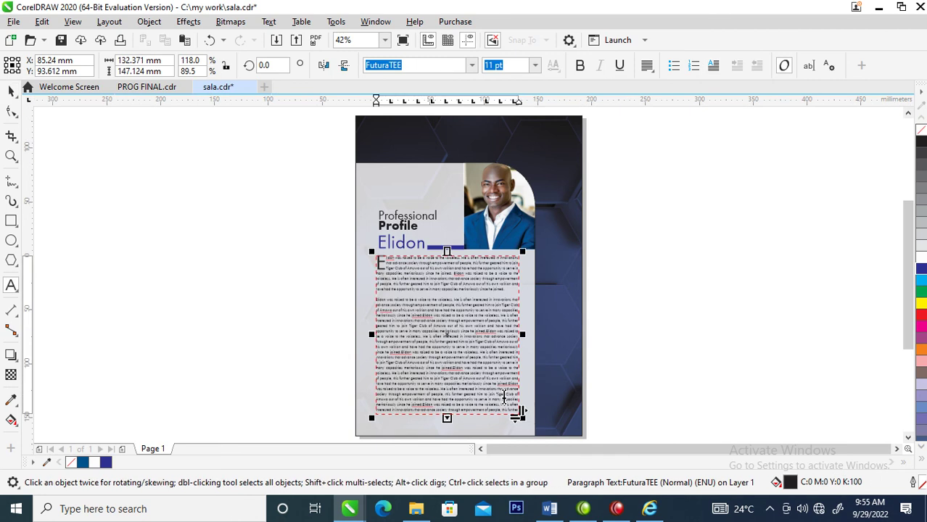
# Delete a short run of text in the lower lines of the biography
pyautogui.click(504, 398)
pyautogui.press('BackSpace')
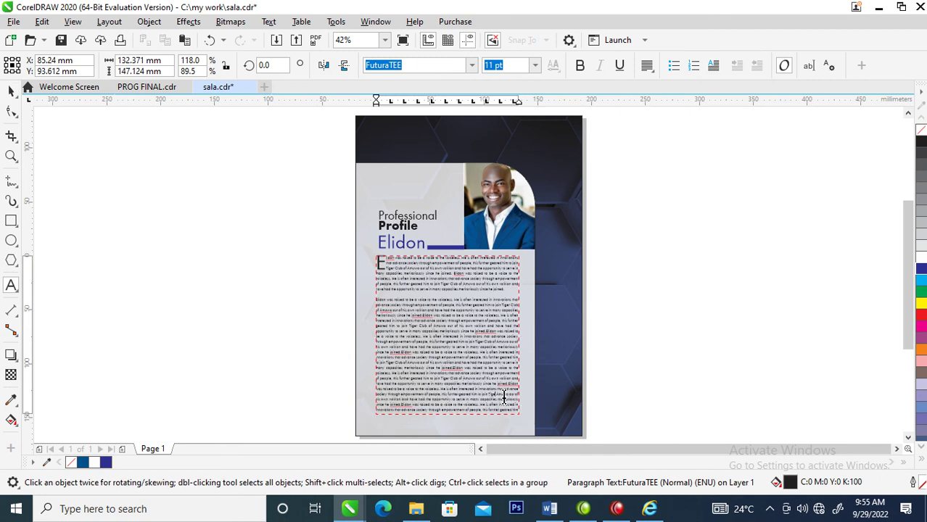
pyautogui.press('BackSpace')
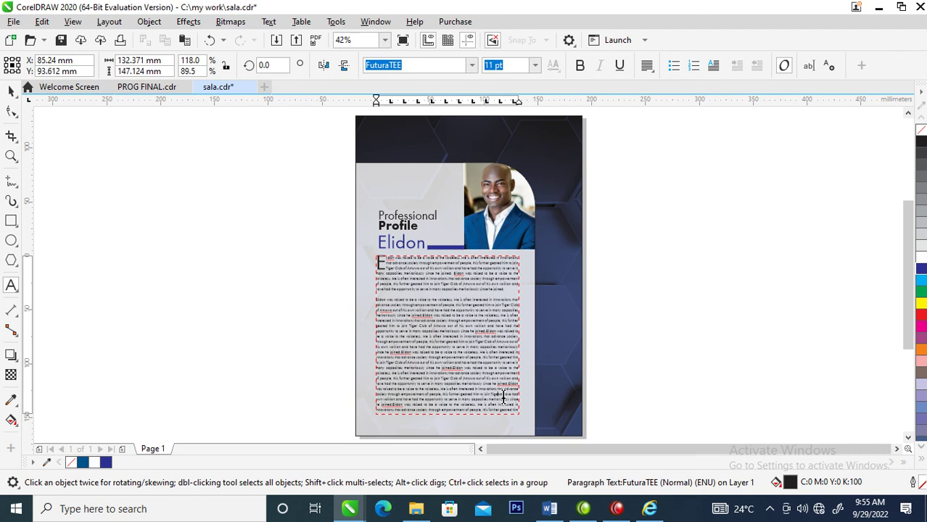
pyautogui.press('BackSpace')
pyautogui.press('BackSpace')
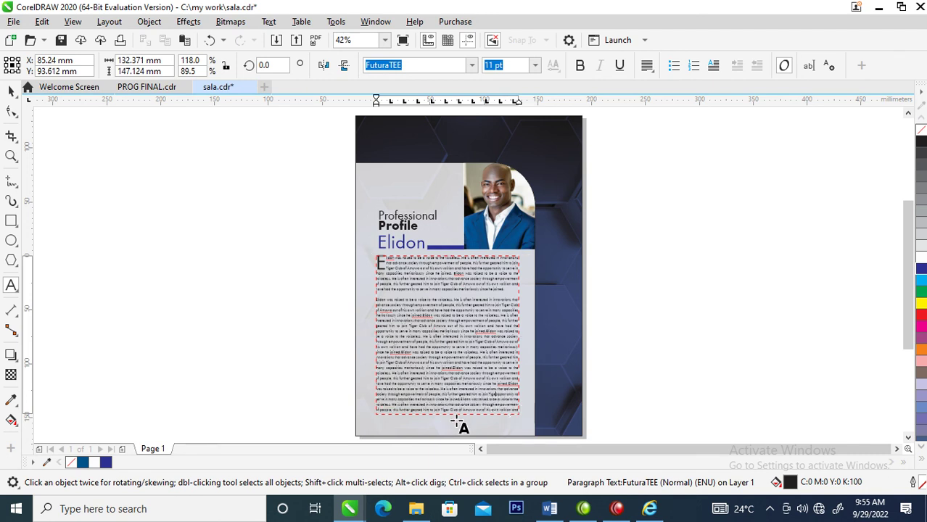
# Lengthen the biography frame to about 199 mm and delete the excess text that runs past the page's lower edge
pyautogui.press('Escape')
pyautogui.moveTo(447, 418); pyautogui.dragTo(456, 441)
pyautogui.click(456, 373)
pyautogui.doubleClick(425, 389)
pyautogui.moveTo(425, 388); pyautogui.dragTo(536, 475)
pyautogui.press('Delete')
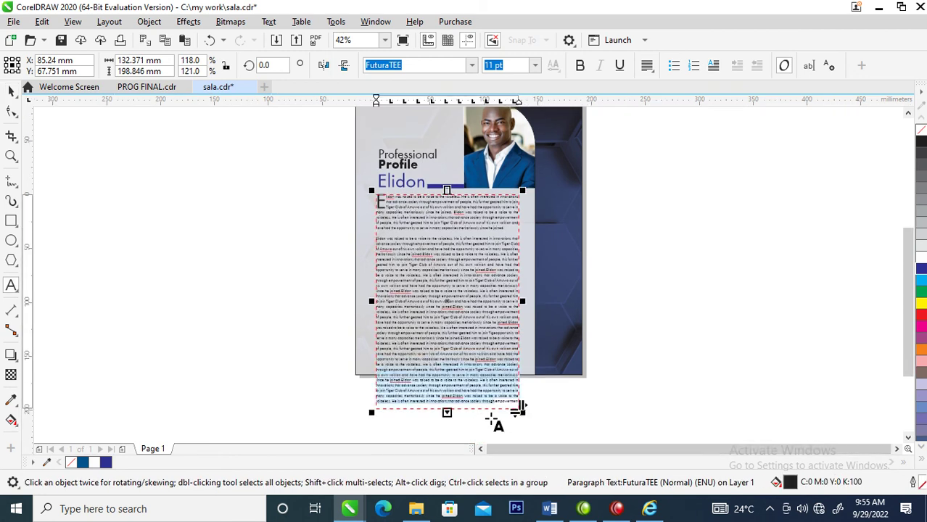
pyautogui.moveTo(451, 368); pyautogui.dragTo(540, 437)
pyautogui.press('Delete')
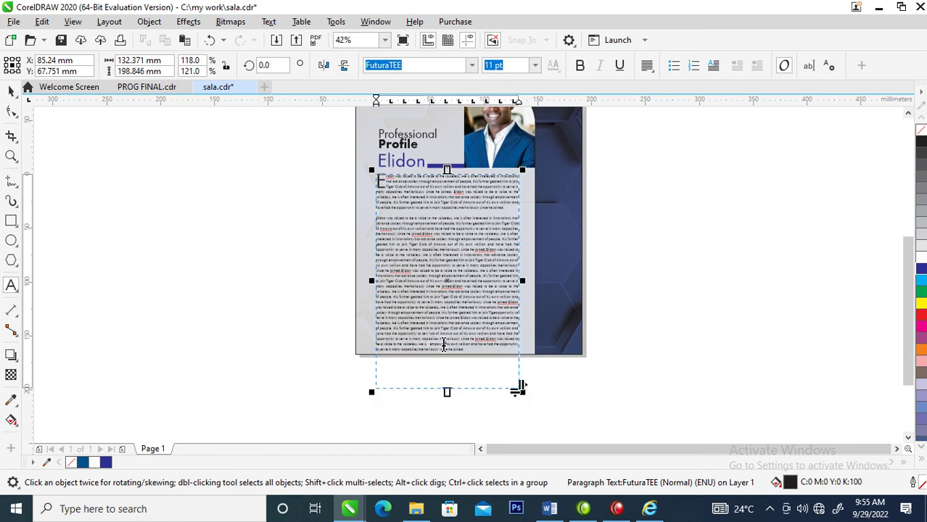
# Remove more surplus words at the end of the biography and shorten its frame to about 159 mm, inside the page
pyautogui.press('Delete')
pyautogui.press('Delete')
pyautogui.press('Delete')
pyautogui.press('Delete')
pyautogui.press('Delete')
pyautogui.press('Delete')
pyautogui.press('Delete')
pyautogui.press('Delete')
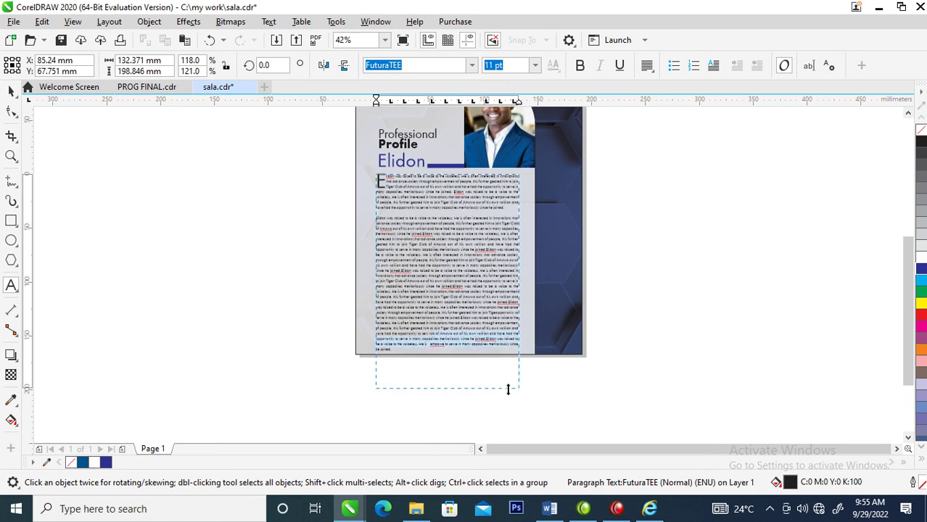
pyautogui.hotkey('ctrl', 'space')
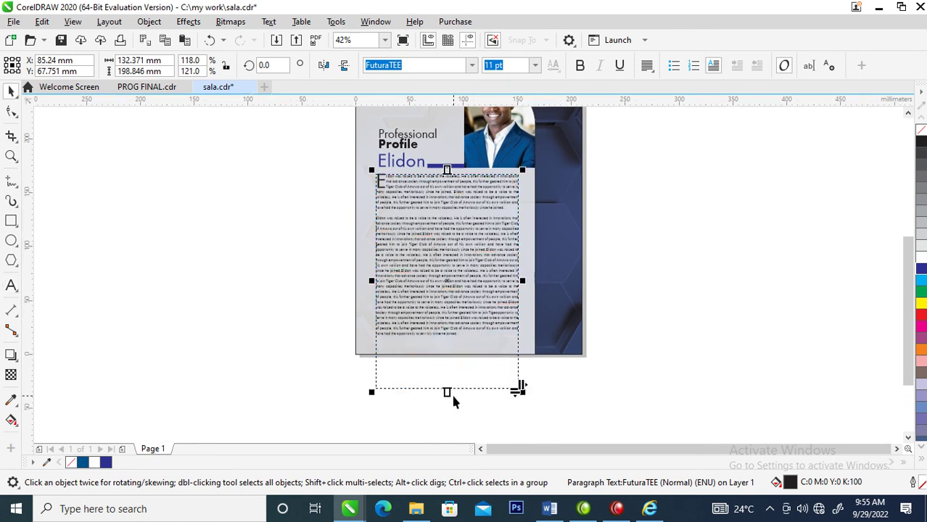
pyautogui.moveTo(447, 393); pyautogui.dragTo(447, 349)
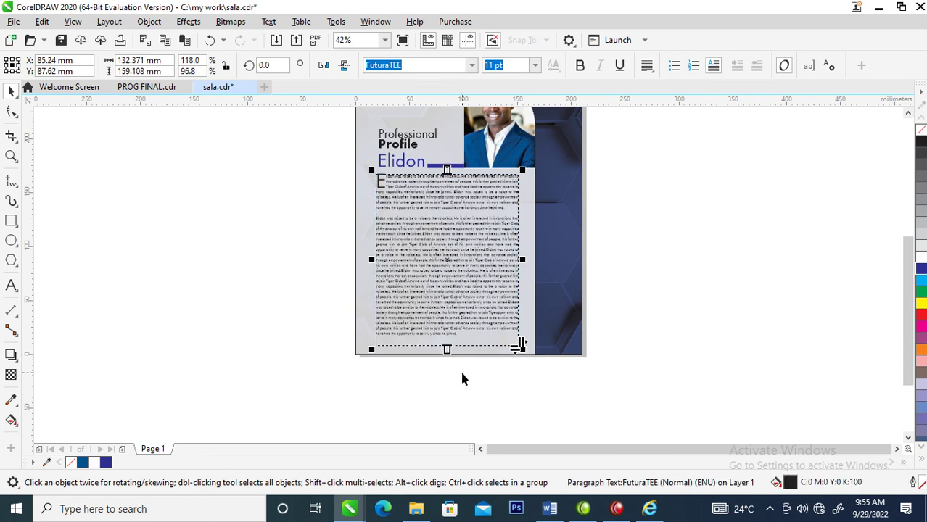
# Place a copy of the two-line heading at the lower part of the page's right edge
pyautogui.scroll(-4, 457, 370)
pyautogui.press('z')
pyautogui.moveTo(369, 188); pyautogui.dragTo(585, 399)
pyautogui.press('space')
pyautogui.moveTo(403, 234); pyautogui.dragTo(532, 342)
pyautogui.rightClick(531, 341)
pyautogui.click(506, 291)
# Join the copied heading's two lines into a single line reading ProfessionalProfile
pyautogui.press('z')
pyautogui.moveTo(435, 258); pyautogui.dragTo(612, 398)
pyautogui.press('space')
pyautogui.doubleClick(423, 328)
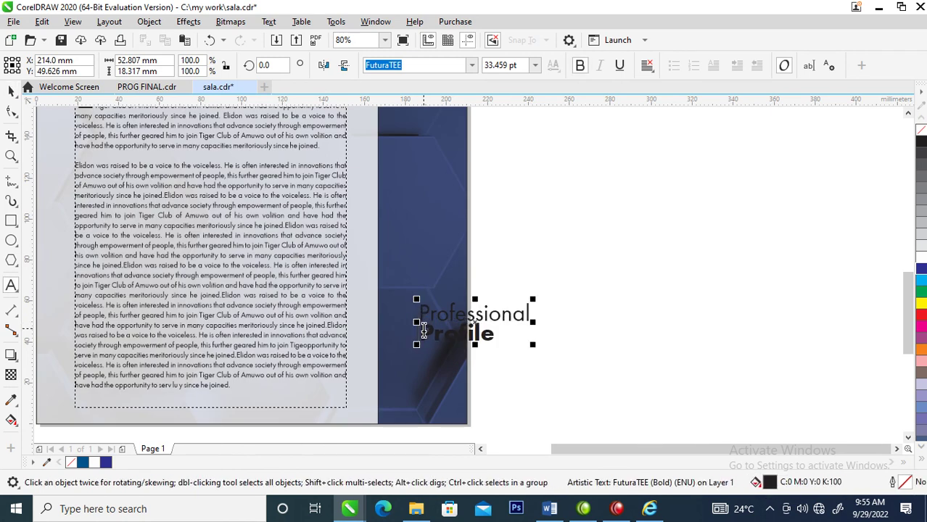
pyautogui.press('BackSpace')
pyautogui.hotkey('ctrl', 'space')
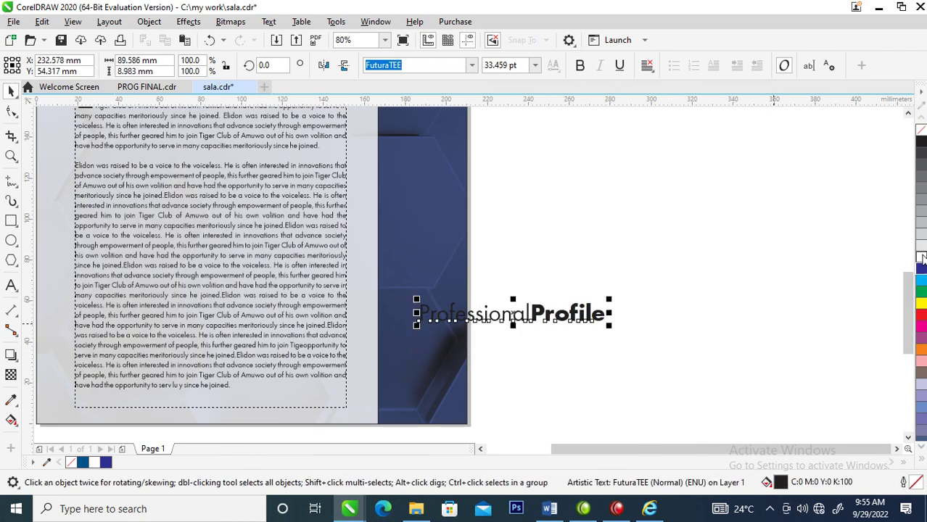
# Fill the single-line heading copy white and rotate it 90 degrees so that it reads upward
pyautogui.click(921, 258)
pyautogui.click(578, 305)
pyautogui.moveTo(607, 299); pyautogui.dragTo(483, 201)
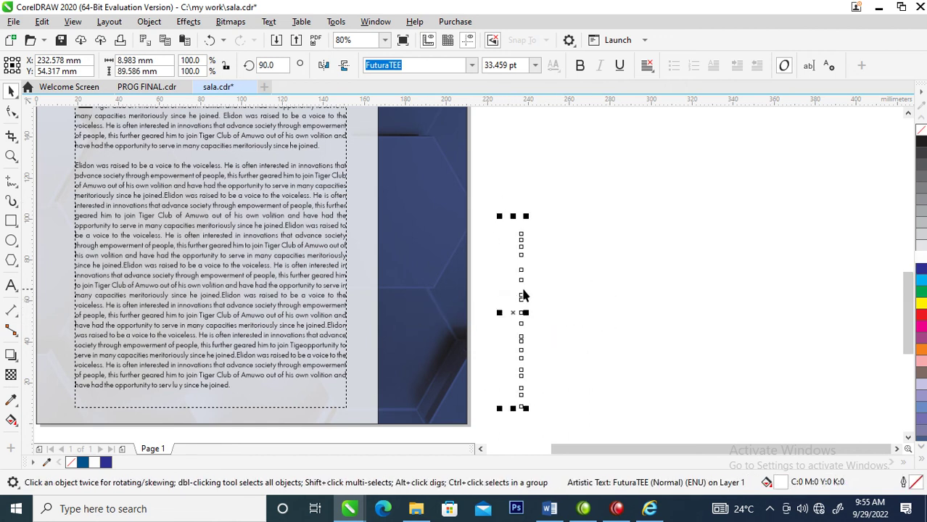
# Move the vertical heading onto the blue strip beside the biography and enlarge it to about 13 by 128 mm
pyautogui.click(513, 296)
pyautogui.moveTo(517, 297); pyautogui.dragTo(417, 227)
pyautogui.moveTo(430, 328); pyautogui.dragTo(466, 377)
# Convert the vertical heading to a bitmap and give it a uniform transparency of 76
pyautogui.hotkey('alt', 'b')
pyautogui.press('Return')
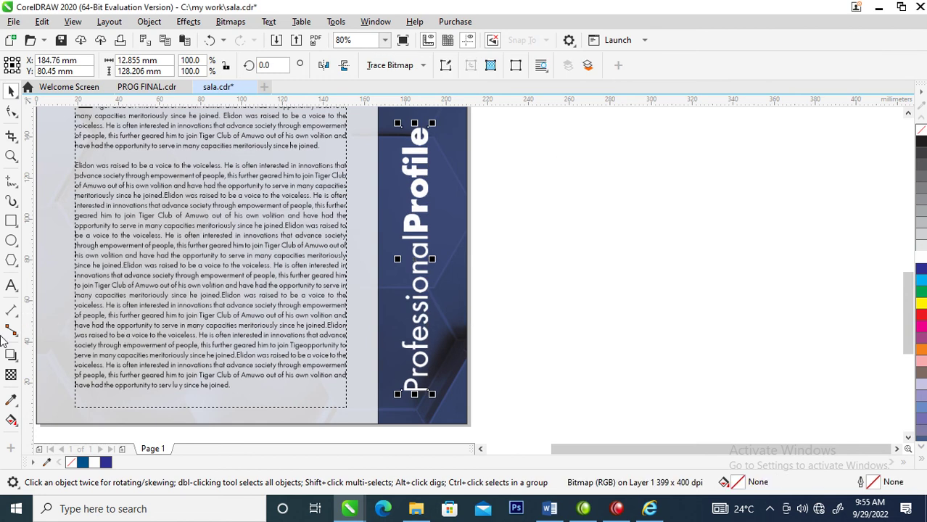
pyautogui.click(11, 375)
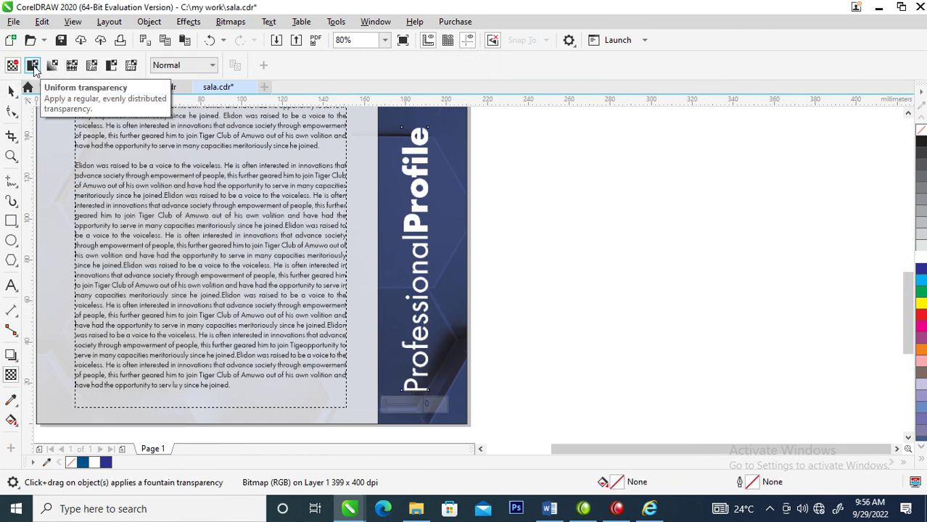
pyautogui.click(32, 66)
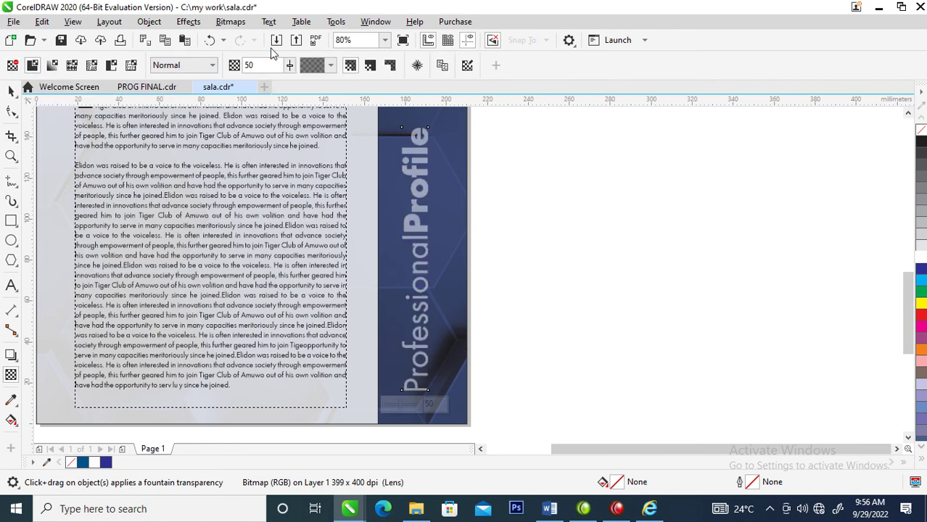
pyautogui.click(290, 66)
pyautogui.moveTo(295, 82); pyautogui.dragTo(305, 74)
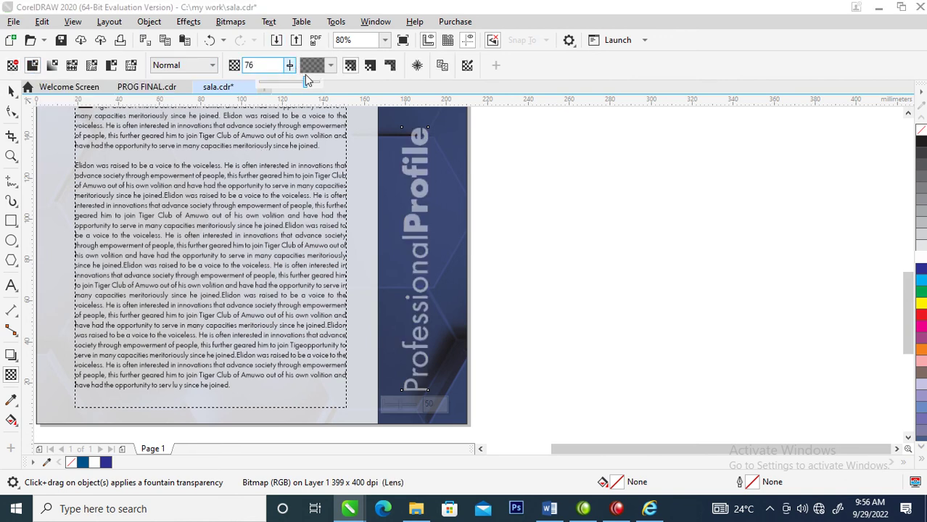
pyautogui.click(9, 89)
pyautogui.hotkey('alt', 'b')
pyautogui.press('Escape')
# Enlarge the vertical heading to about 26 by 263 mm and shift it slightly left within the dark strip
pyautogui.scroll(-5, 398, 267)
pyautogui.scroll(-2, 397, 267)
pyautogui.press('z')
pyautogui.moveTo(298, 203); pyautogui.dragTo(464, 310)
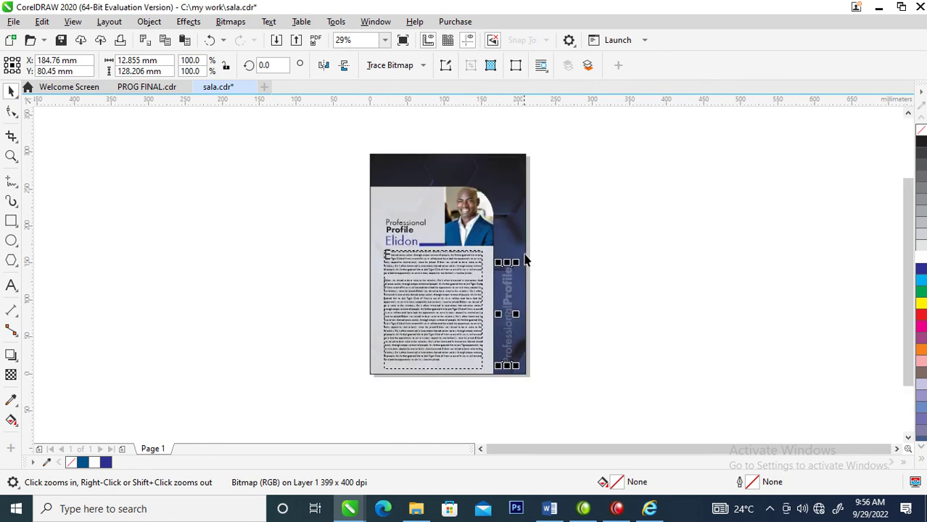
pyautogui.moveTo(515, 262); pyautogui.dragTo(585, 166)
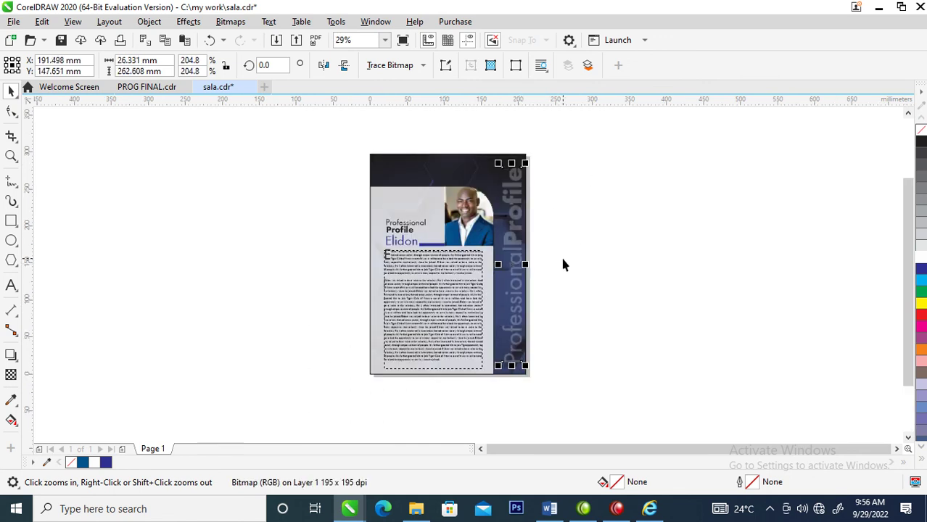
pyautogui.moveTo(510, 249); pyautogui.dragTo(506, 249)
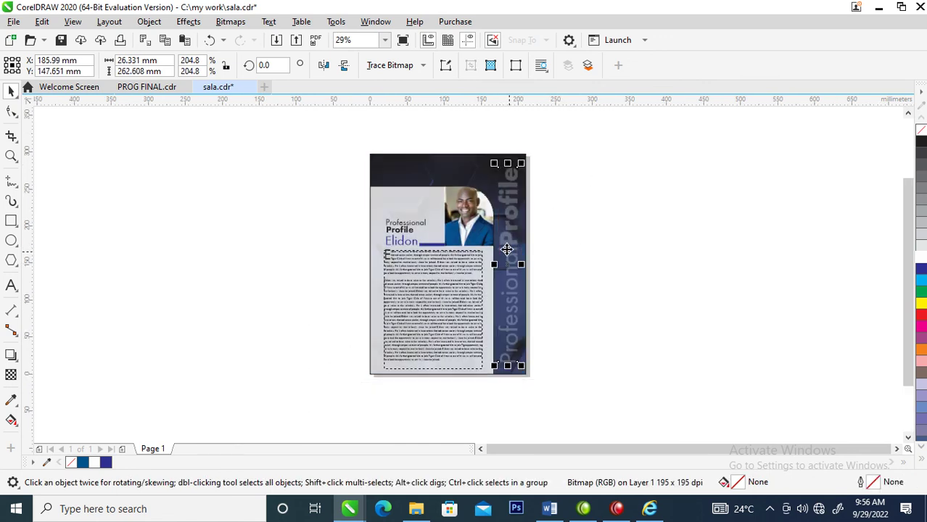
pyautogui.press('z')
pyautogui.moveTo(346, 132); pyautogui.dragTo(608, 397)
pyautogui.press('space')
pyautogui.press('Escape')
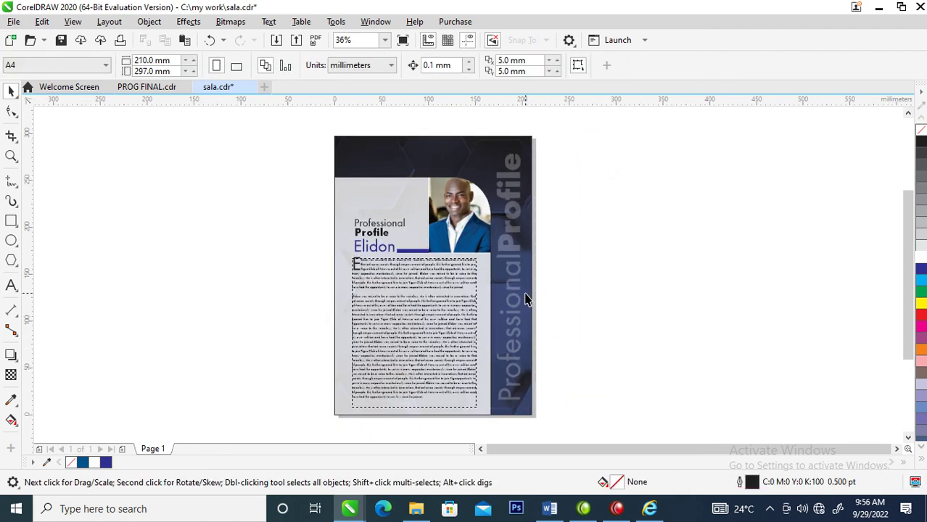